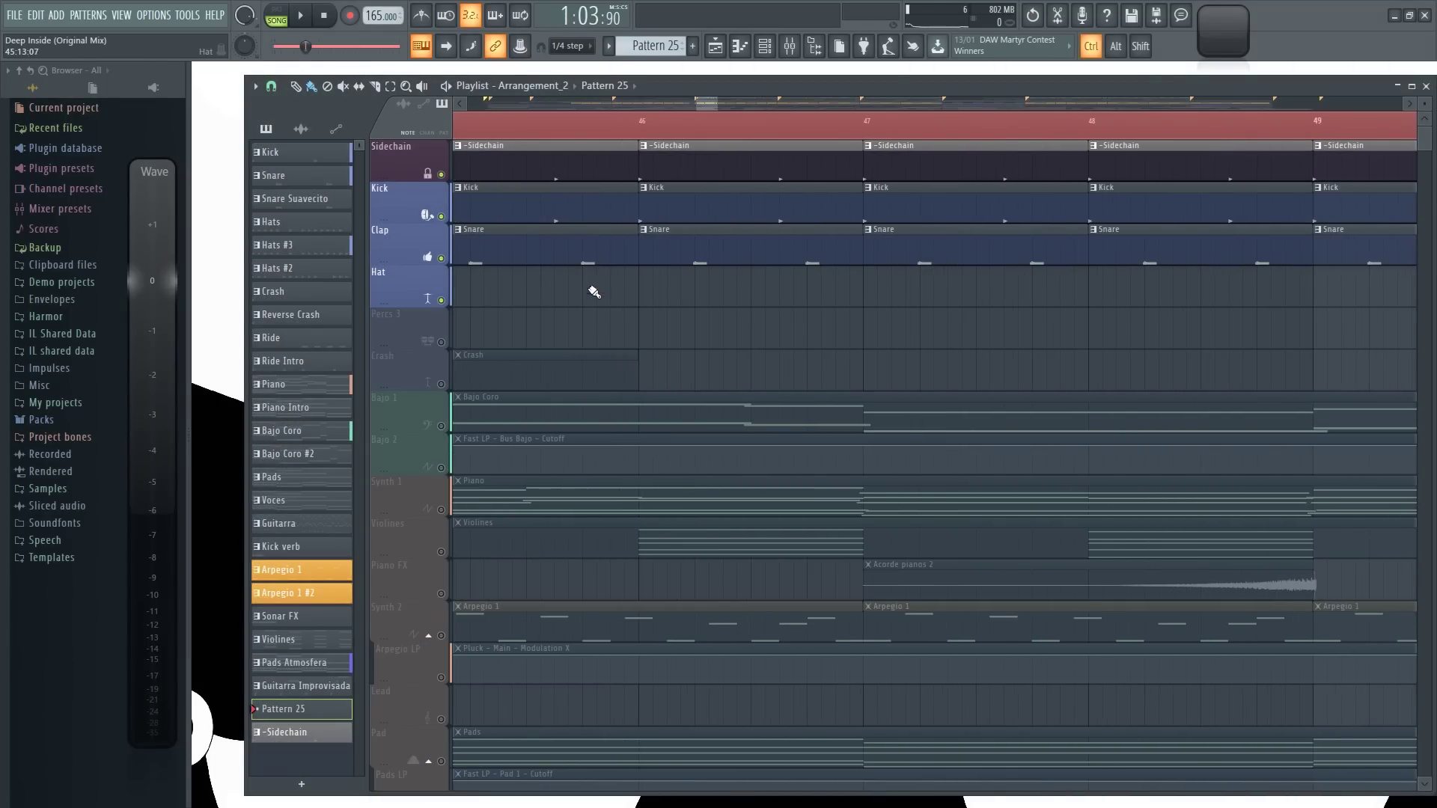
Play the Sidechain, Kick and Clap tracks from the Coro 1 marker, and the drum tracks including the Hats #2 clips from bar 53
scroll(703, 104, up, 2)
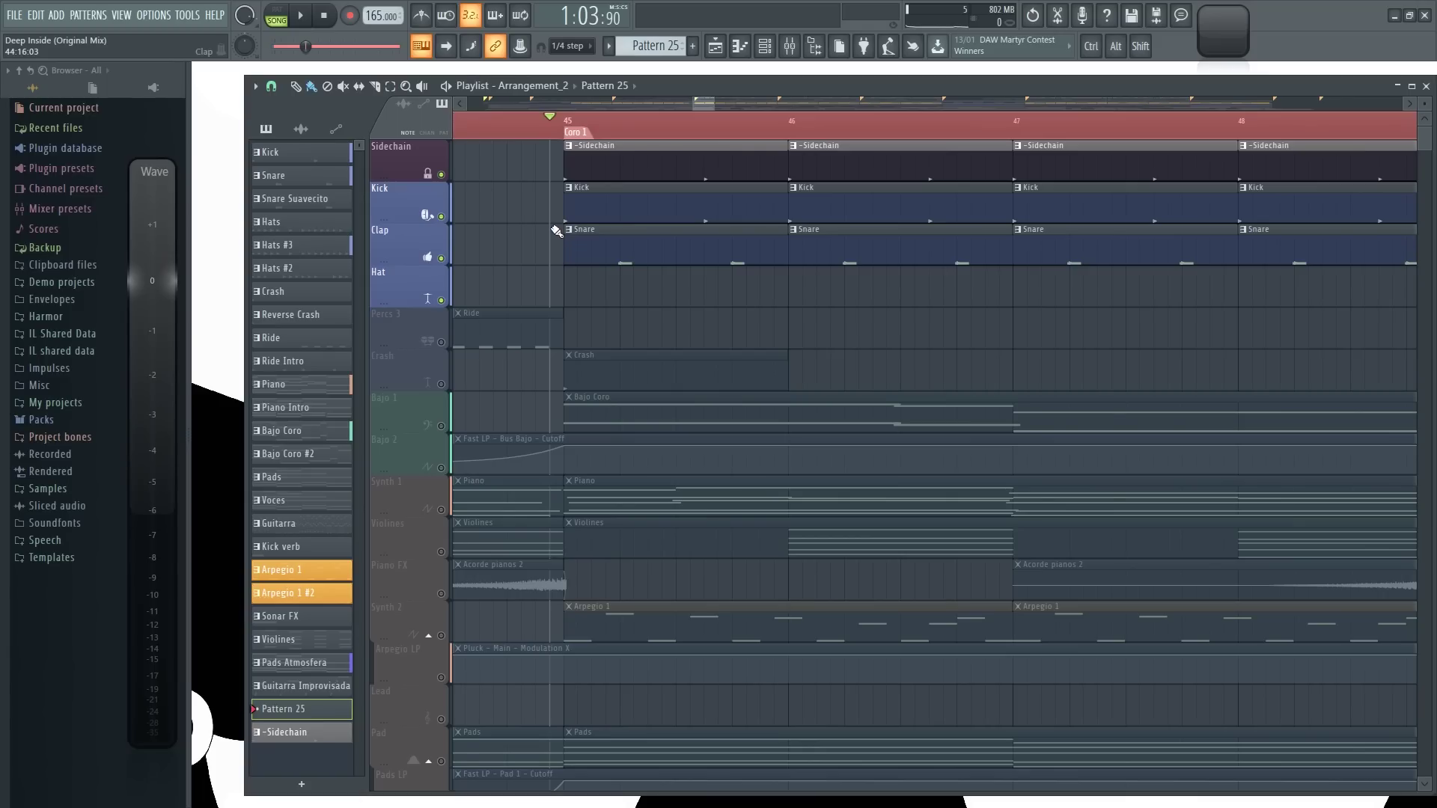
key(space)
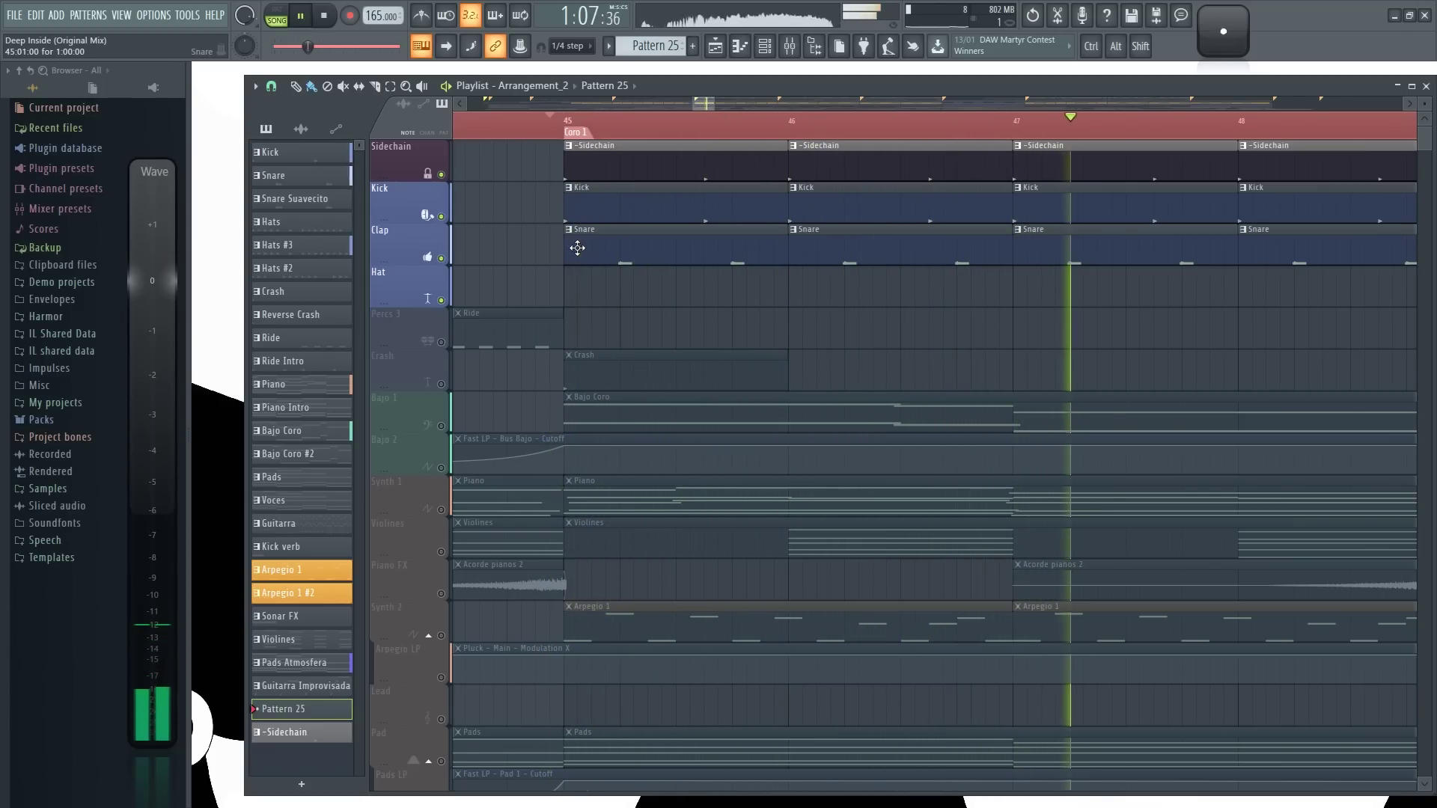
scroll(851, 307, down, 4)
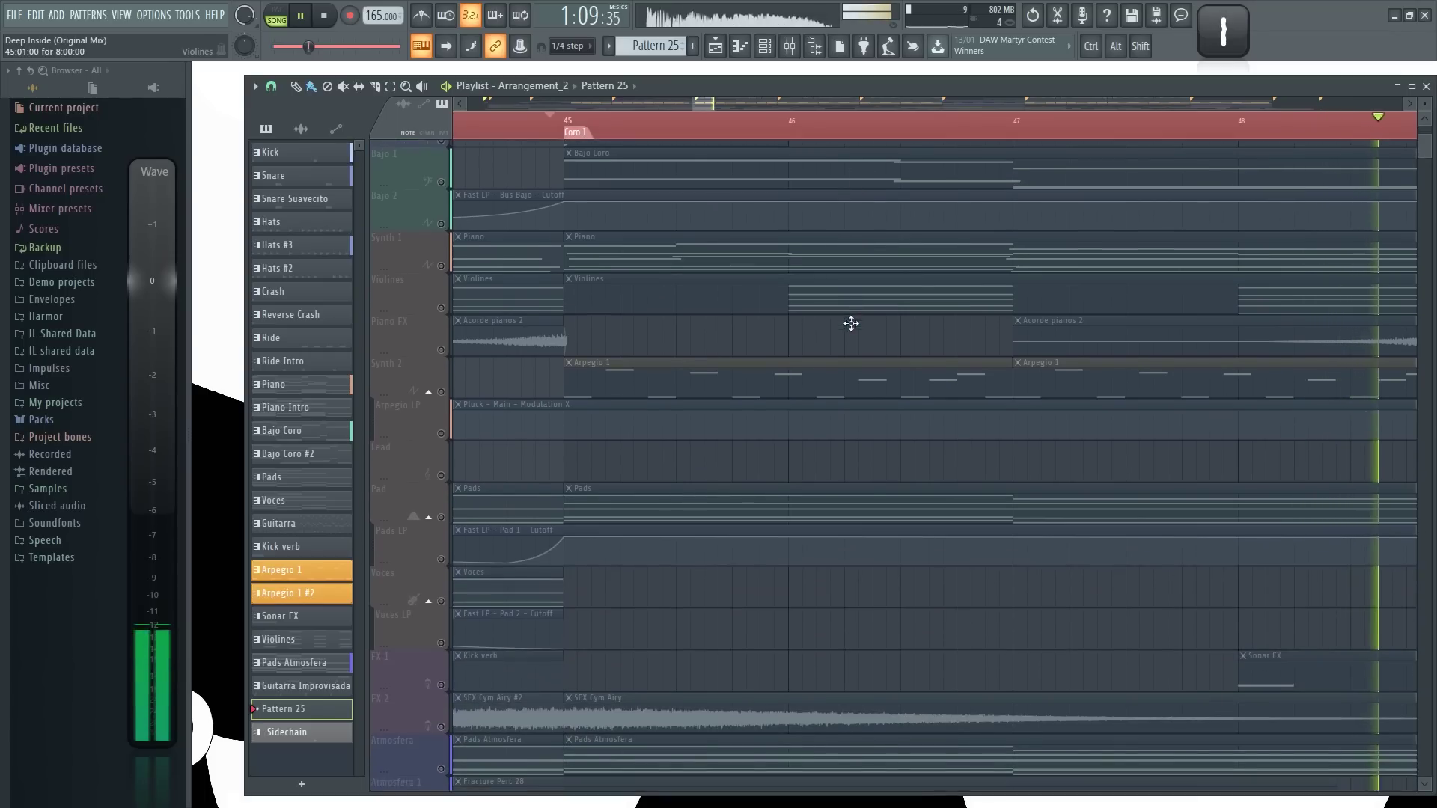
key(space)
scroll(838, 299, up, 4)
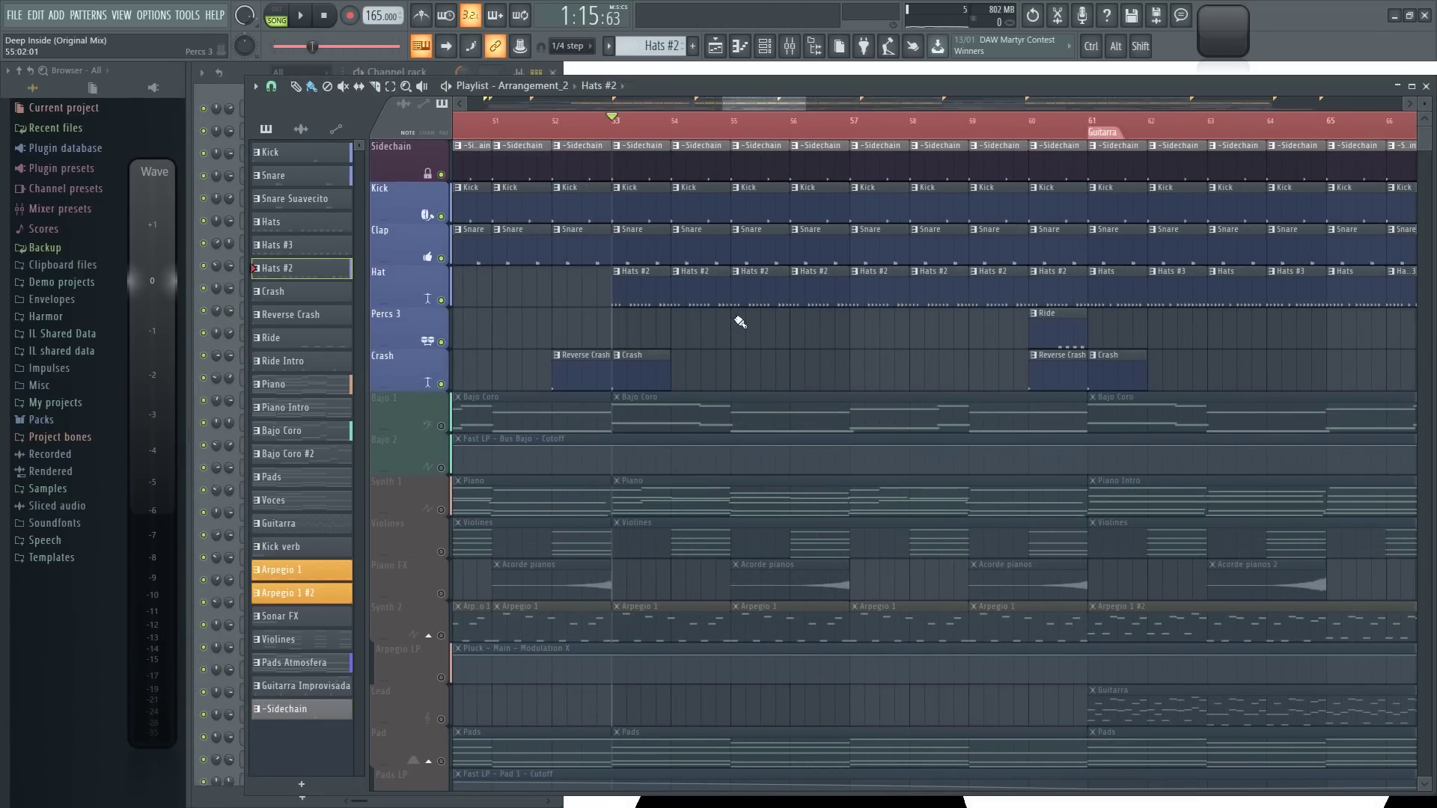
key(space)
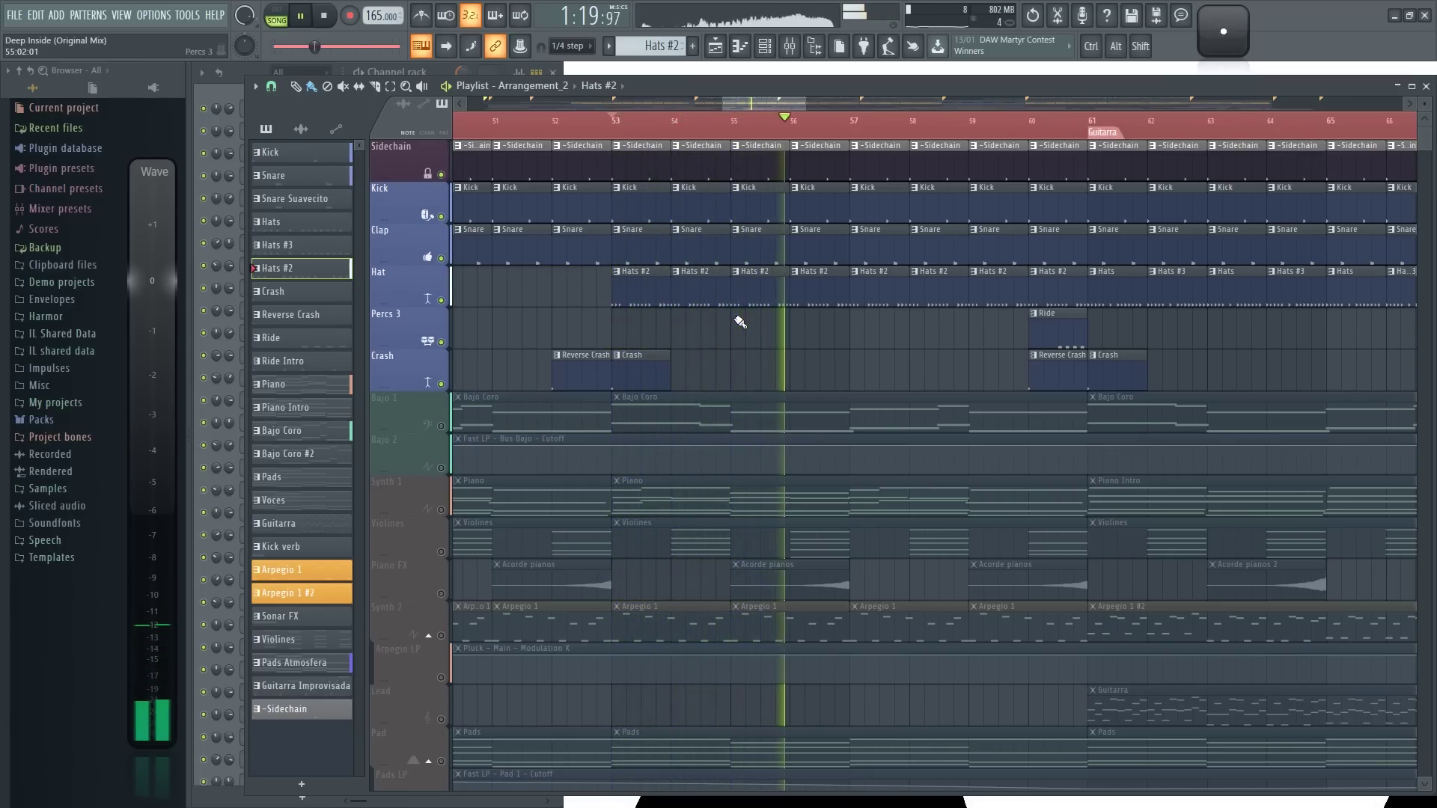
key(space)
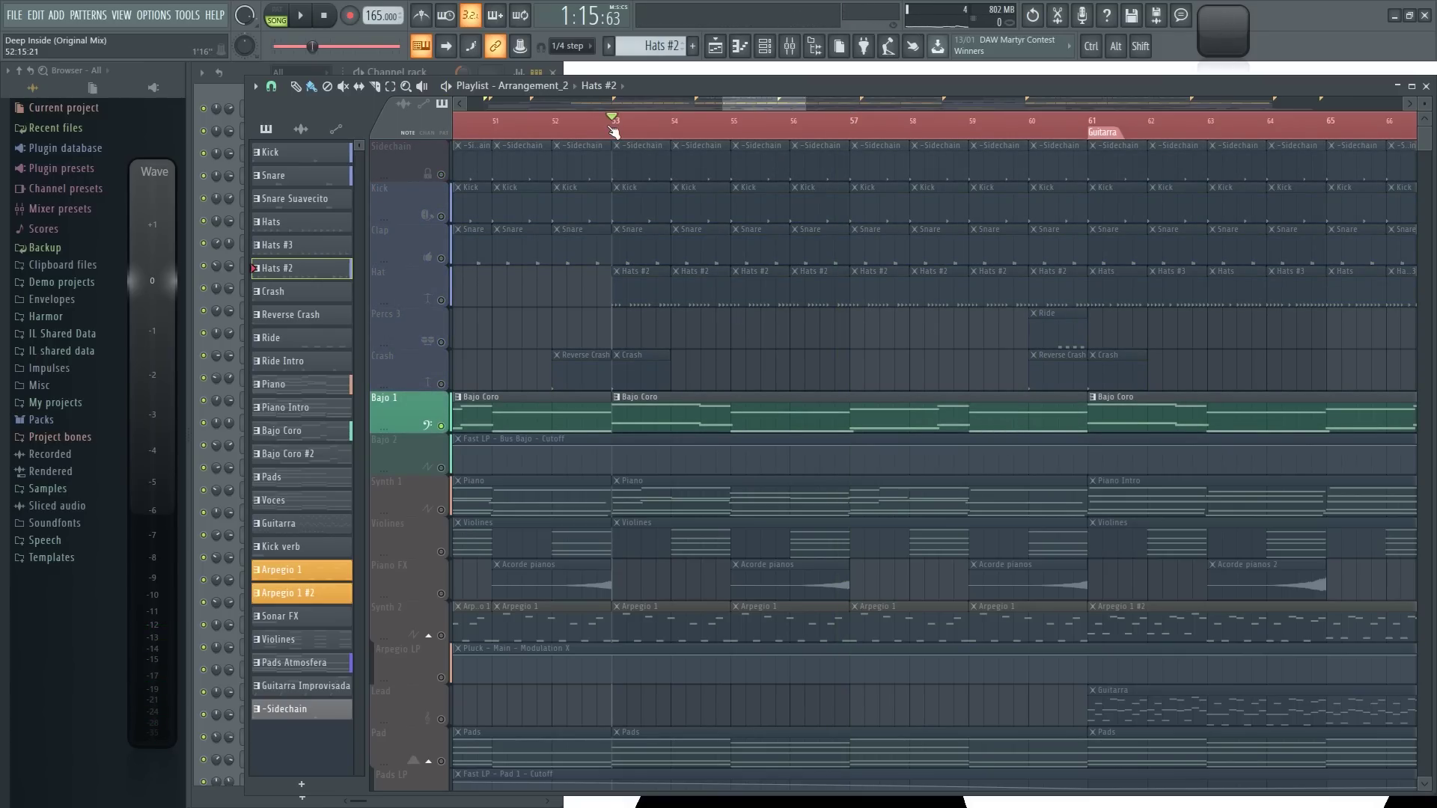
Play the soloed Bajo 1 track from bar 53 and view the layered bass channels of the Bajo Coro pattern in the channel rack
ctrl+scroll(666, 399, up, 2)
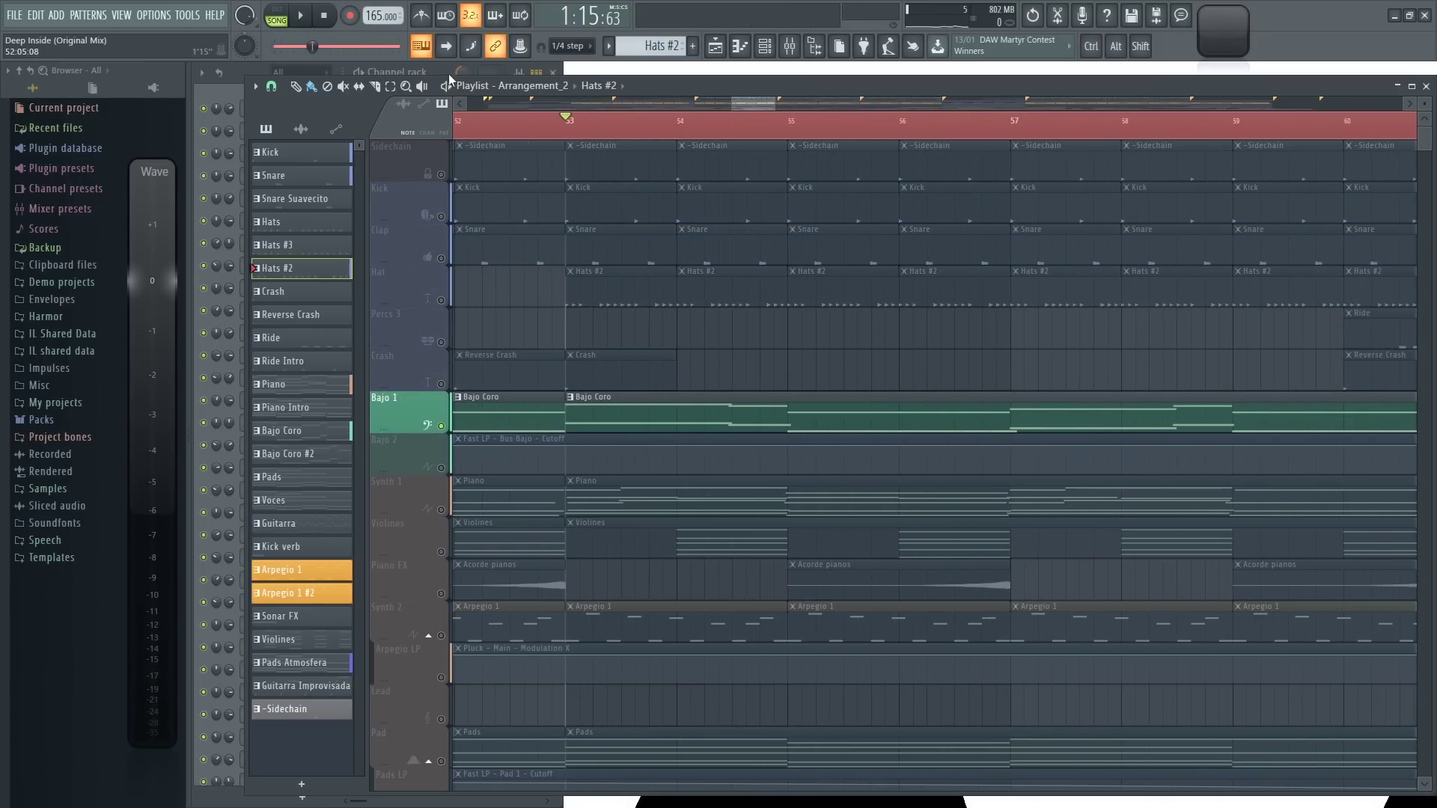
click(443, 67)
click(634, 432)
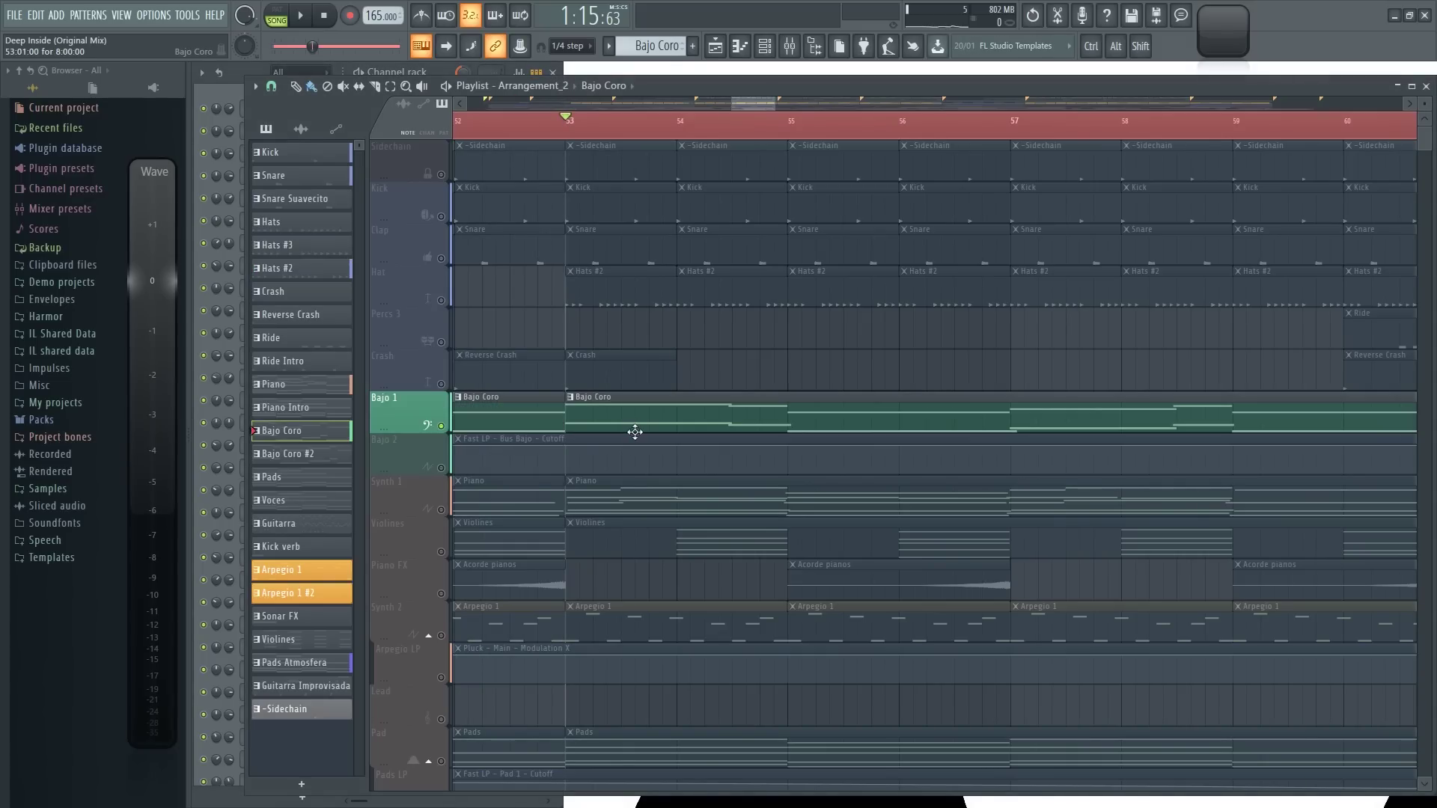
key(space)
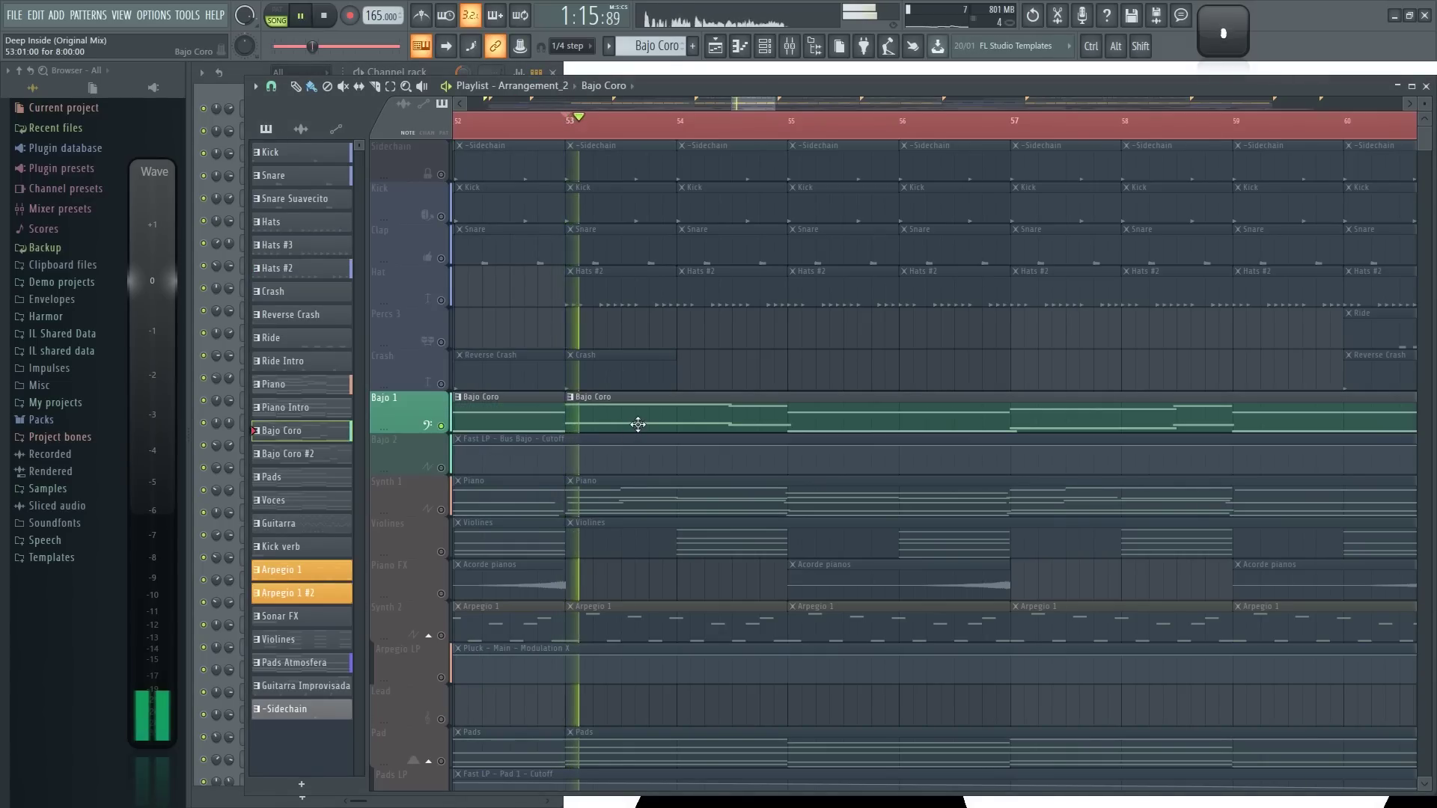
click(440, 69)
scroll(461, 329, down, 5)
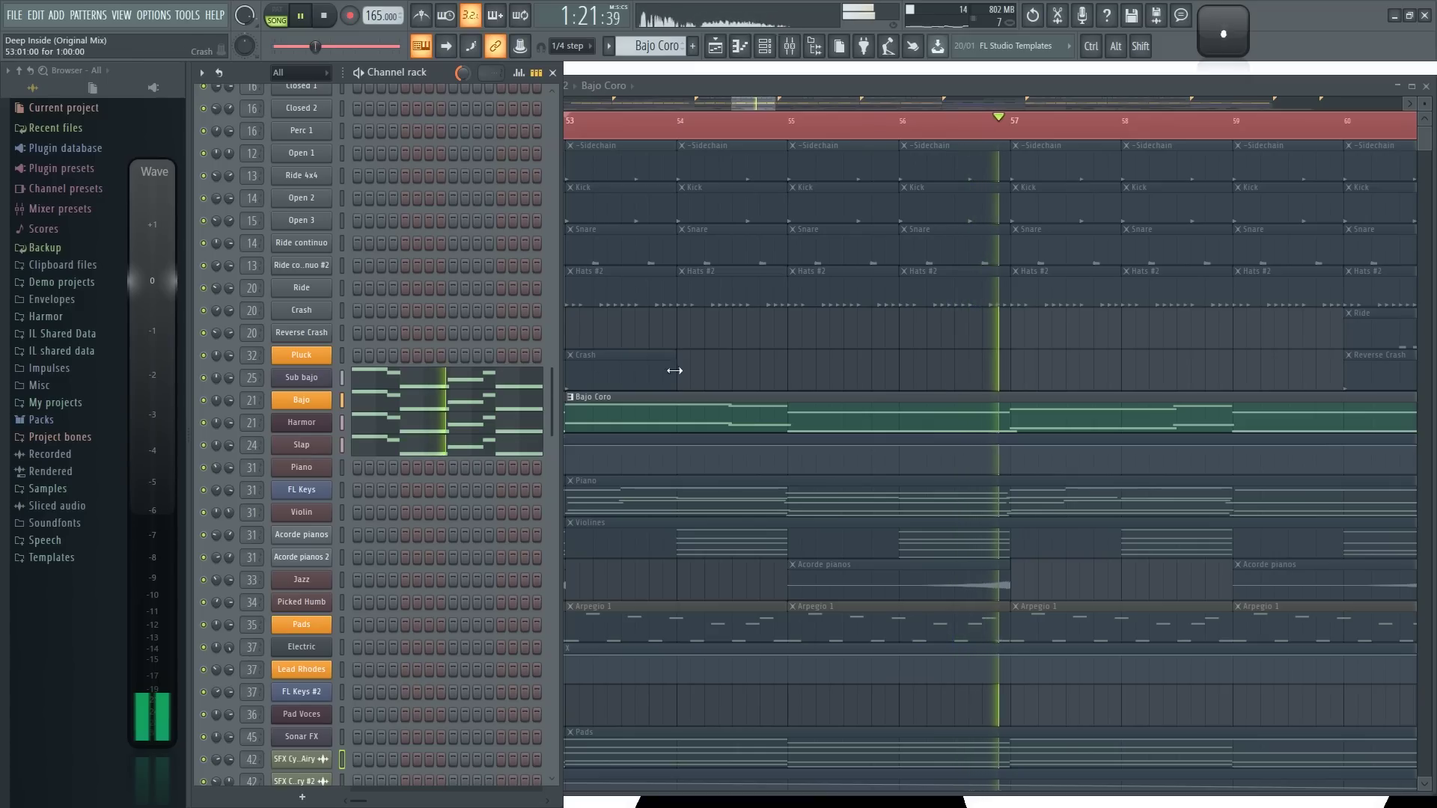
click(796, 363)
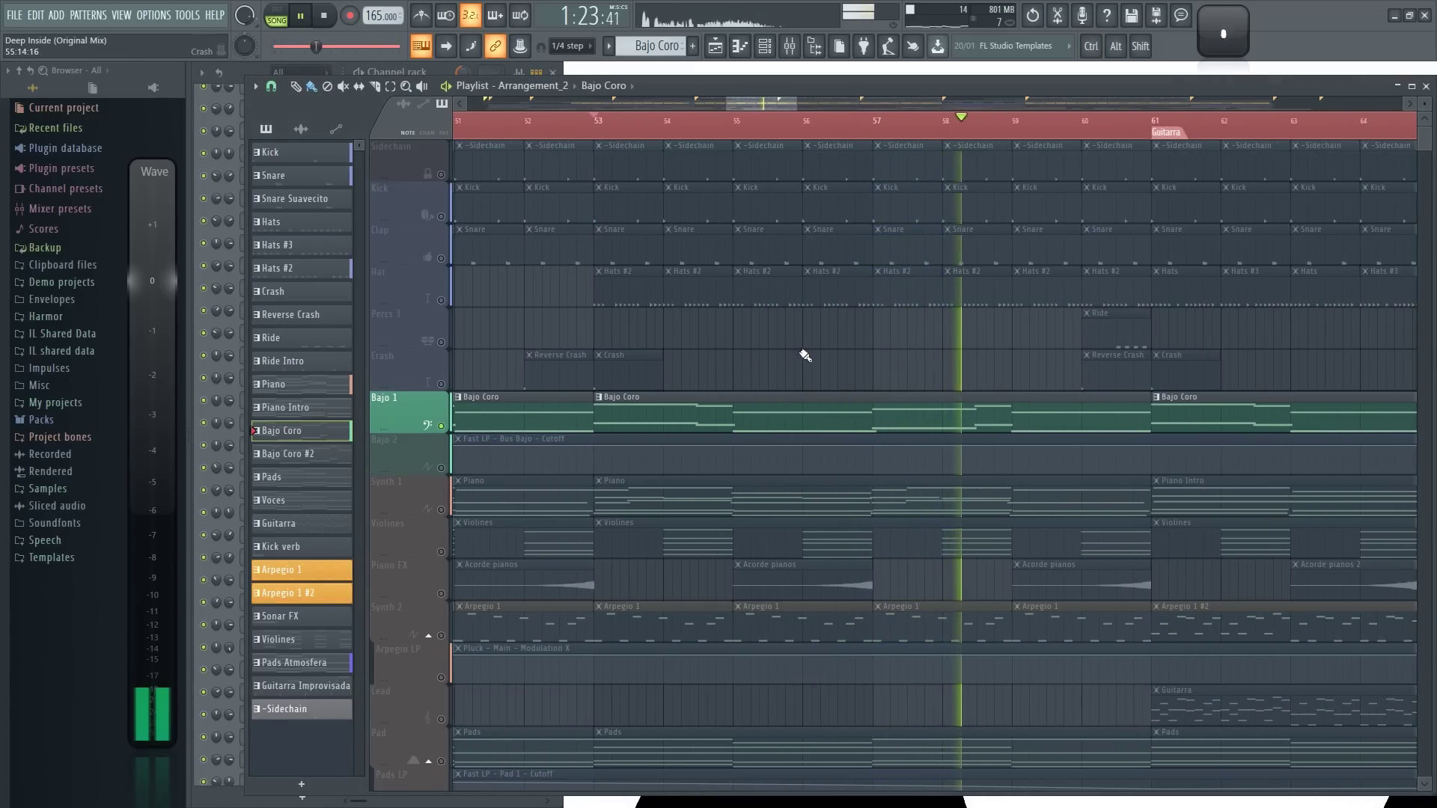
scroll(805, 355, down, 1)
click(412, 70)
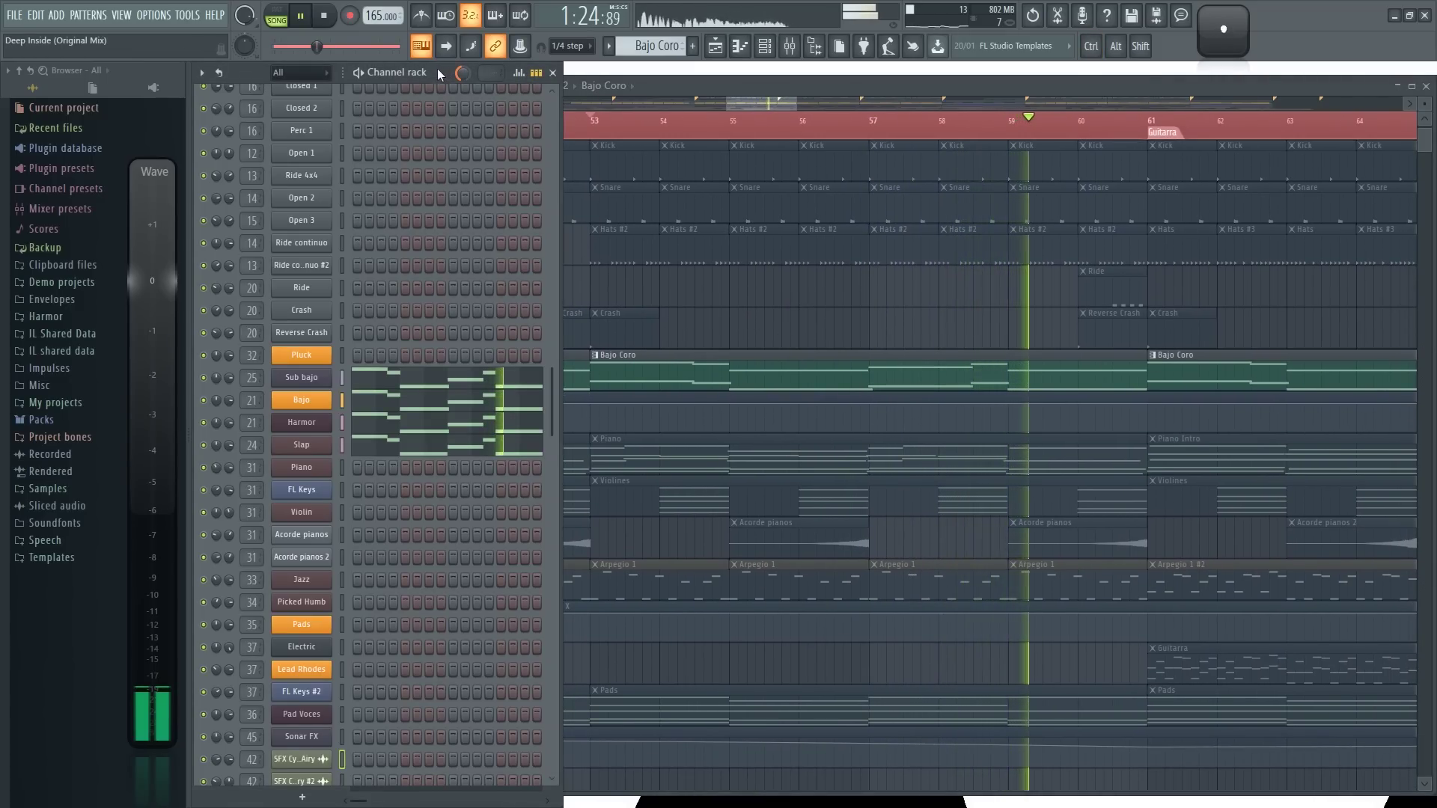
click(330, 23)
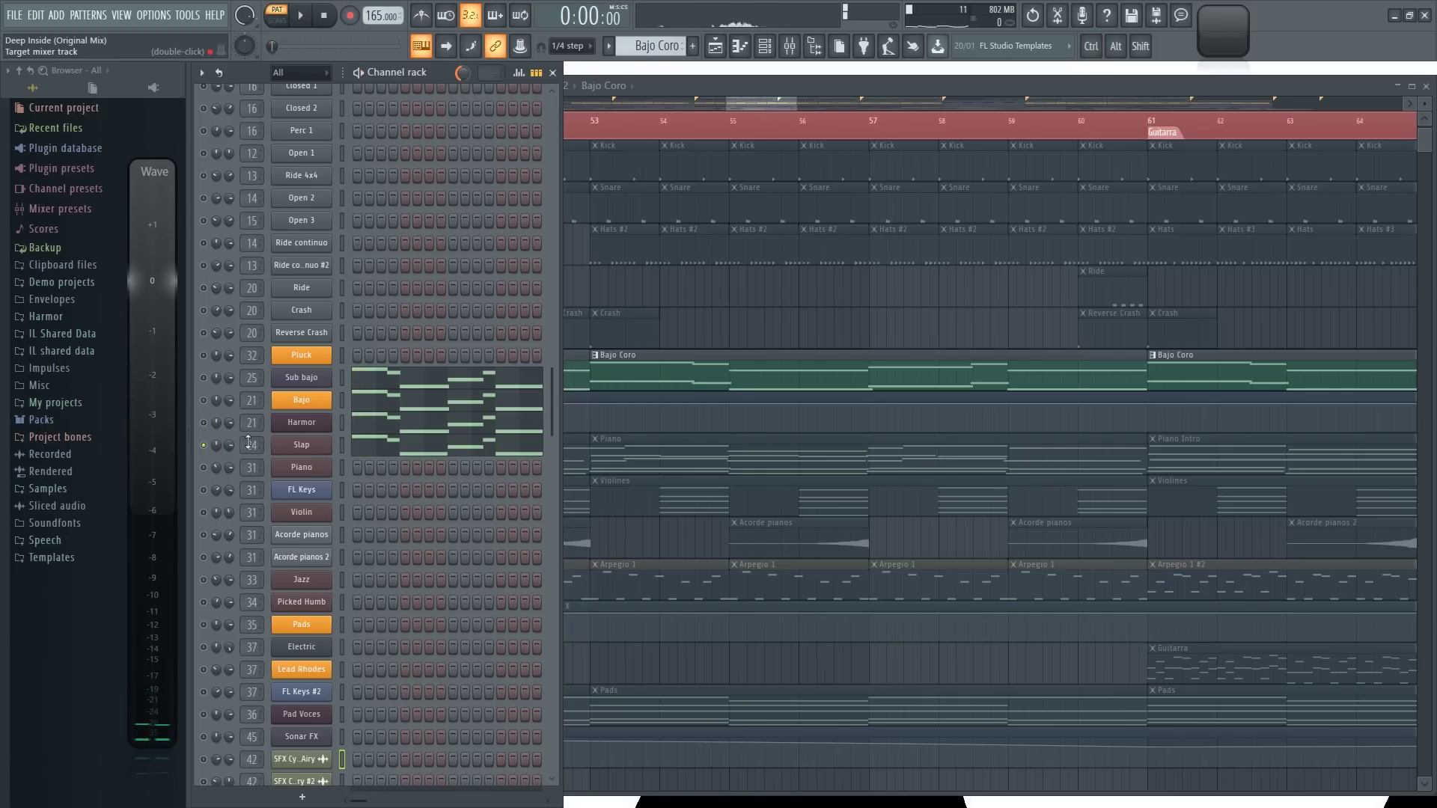
Open the Slap channel's instrument window, move it aside and audition the Slap layer in the Bajo Coro pattern
click(299, 447)
drag(757, 151, 711, 80)
key(space)
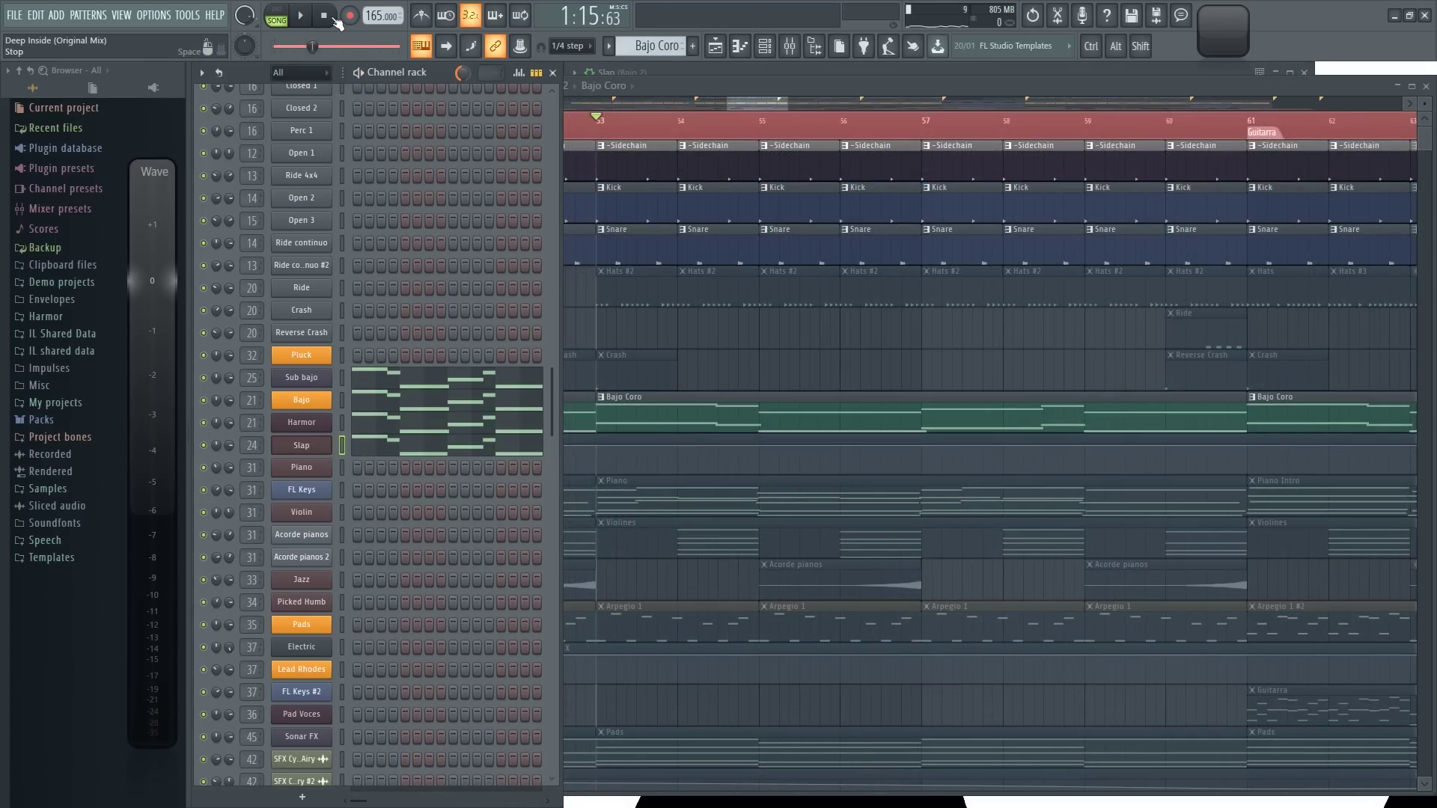
Play the Bajo 1 track together with the Sidechain, Kick and Clap tracks from bar 53
scroll(470, 390, up, 4)
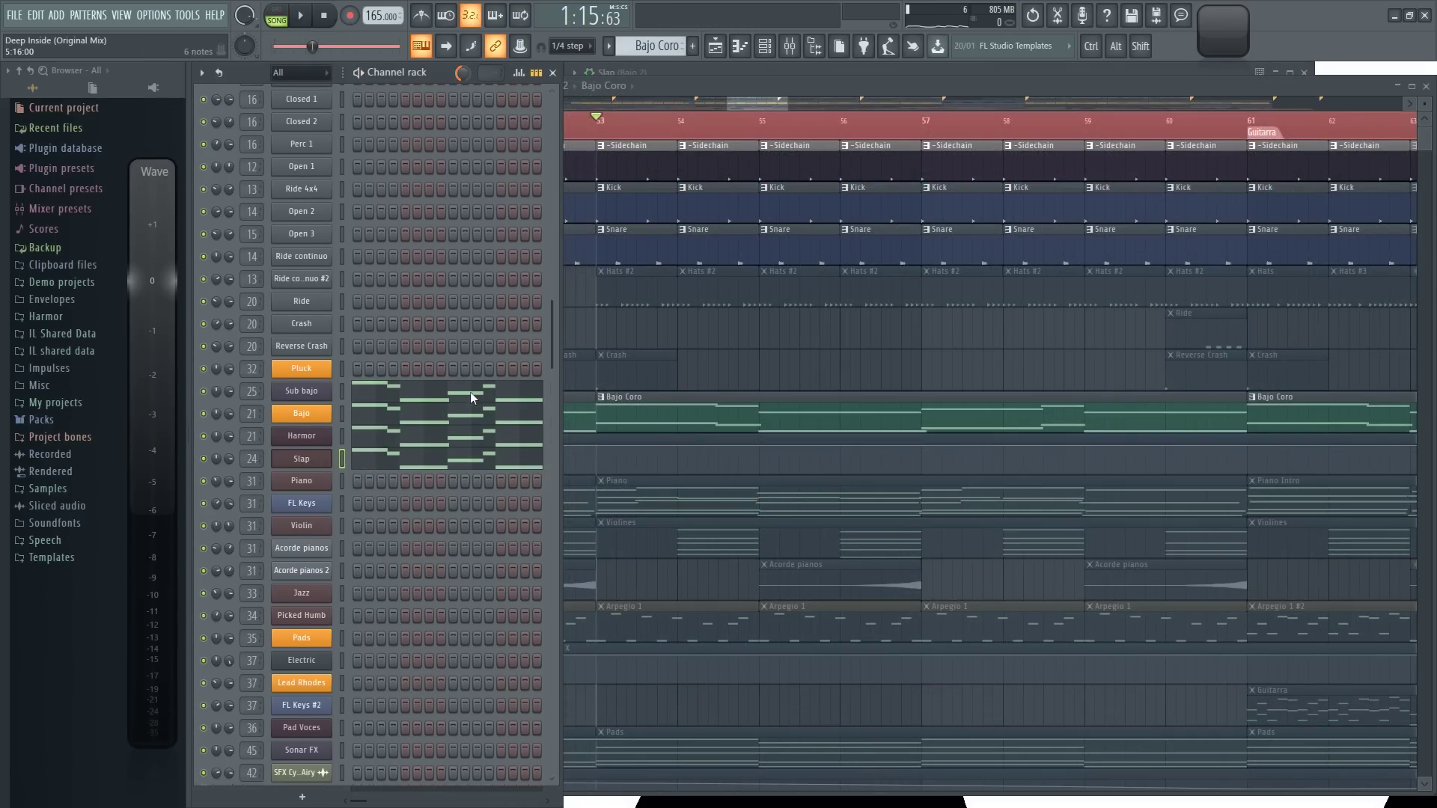
key(space)
scroll(470, 390, down, 1)
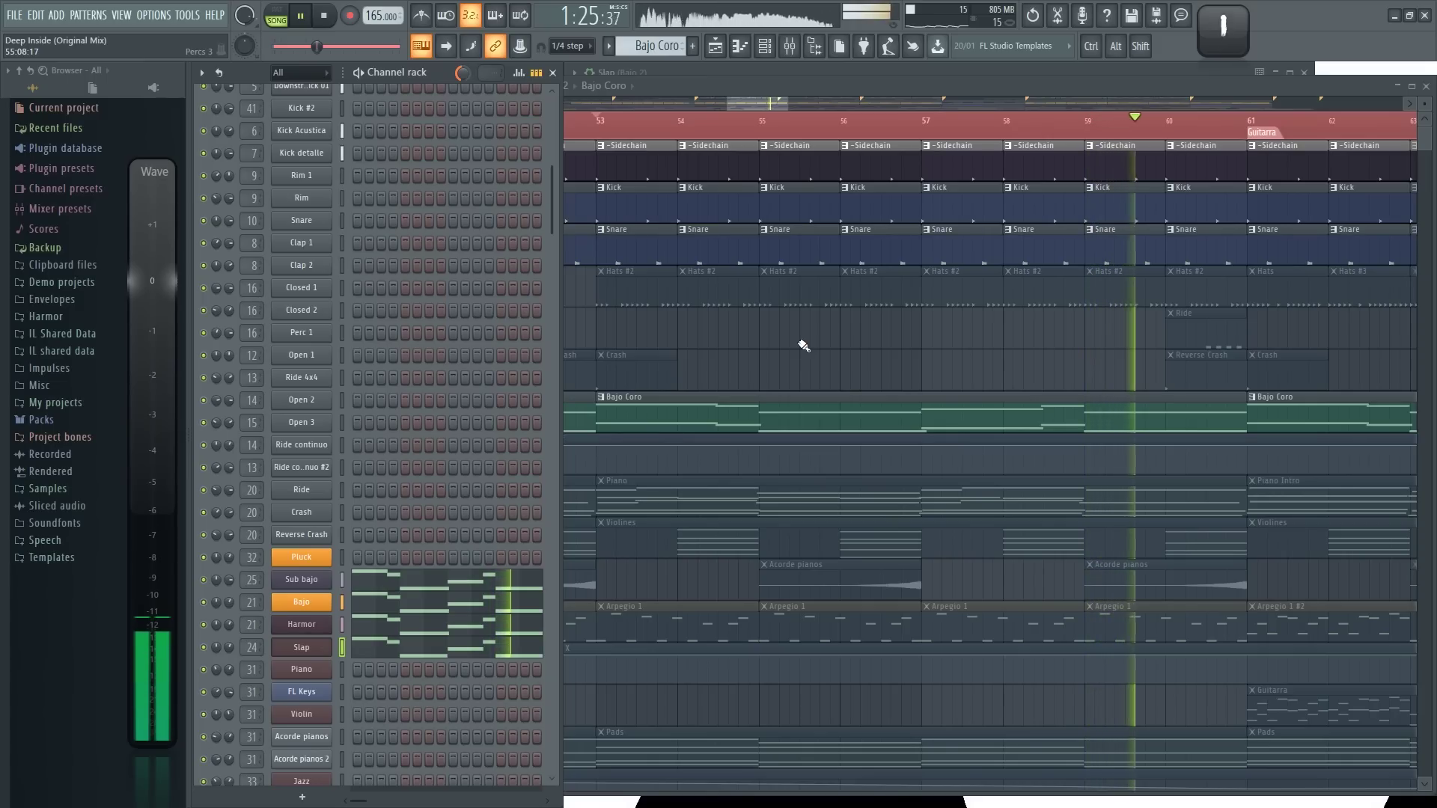
key(space)
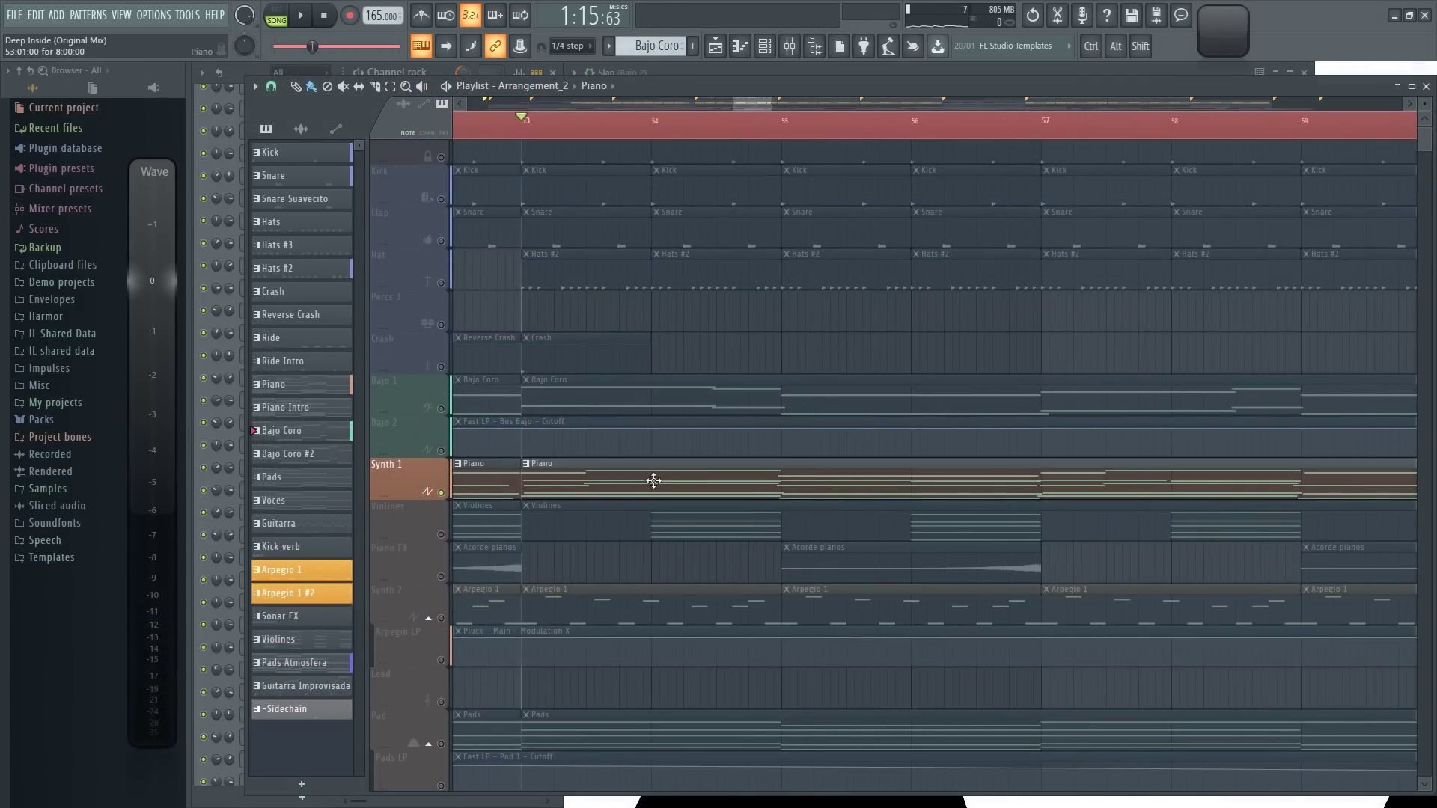
Play the soloed Synth 1 track from bar 53 and view the Piano clip's notes in the piano roll
click(437, 68)
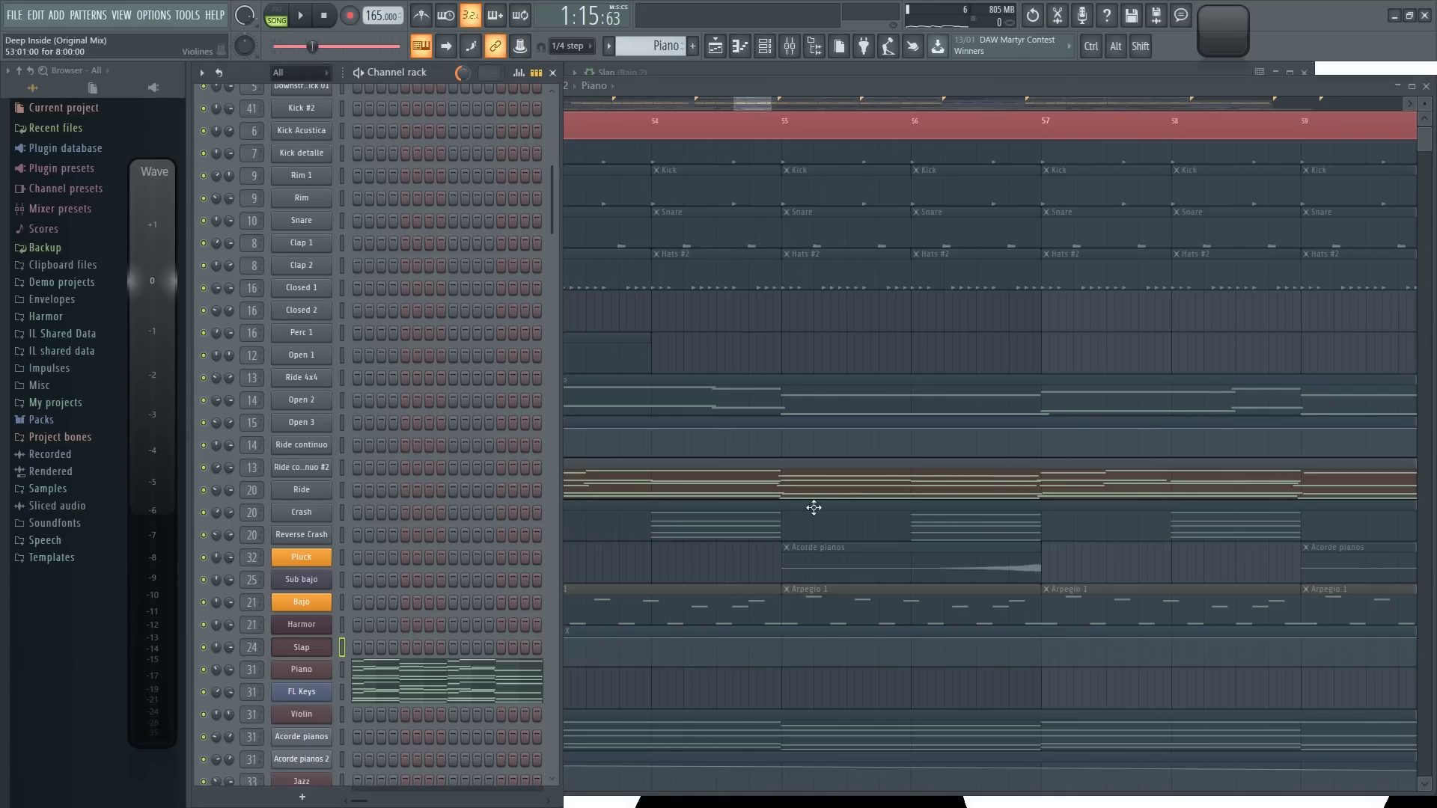
click(757, 342)
key(space)
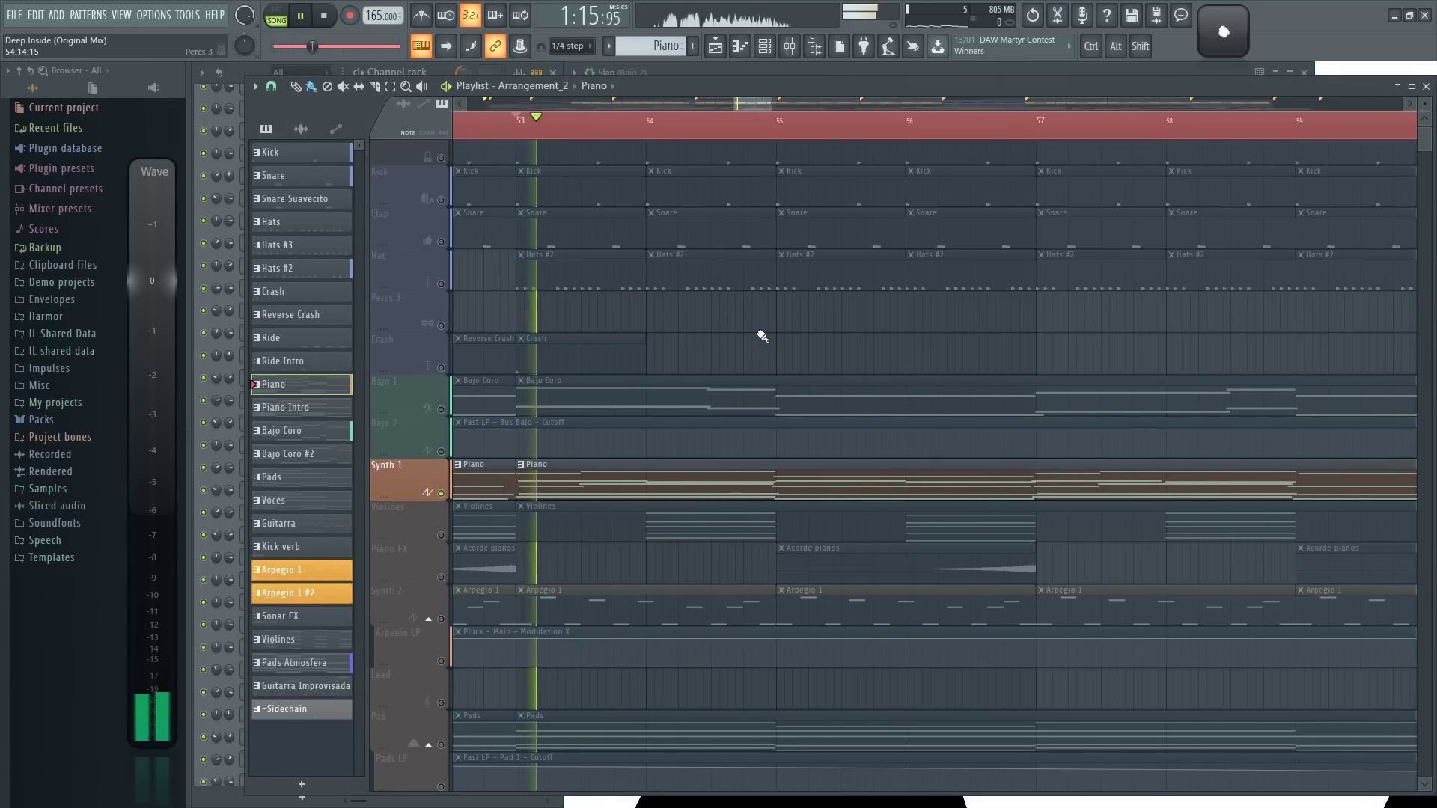
double_click(737, 475)
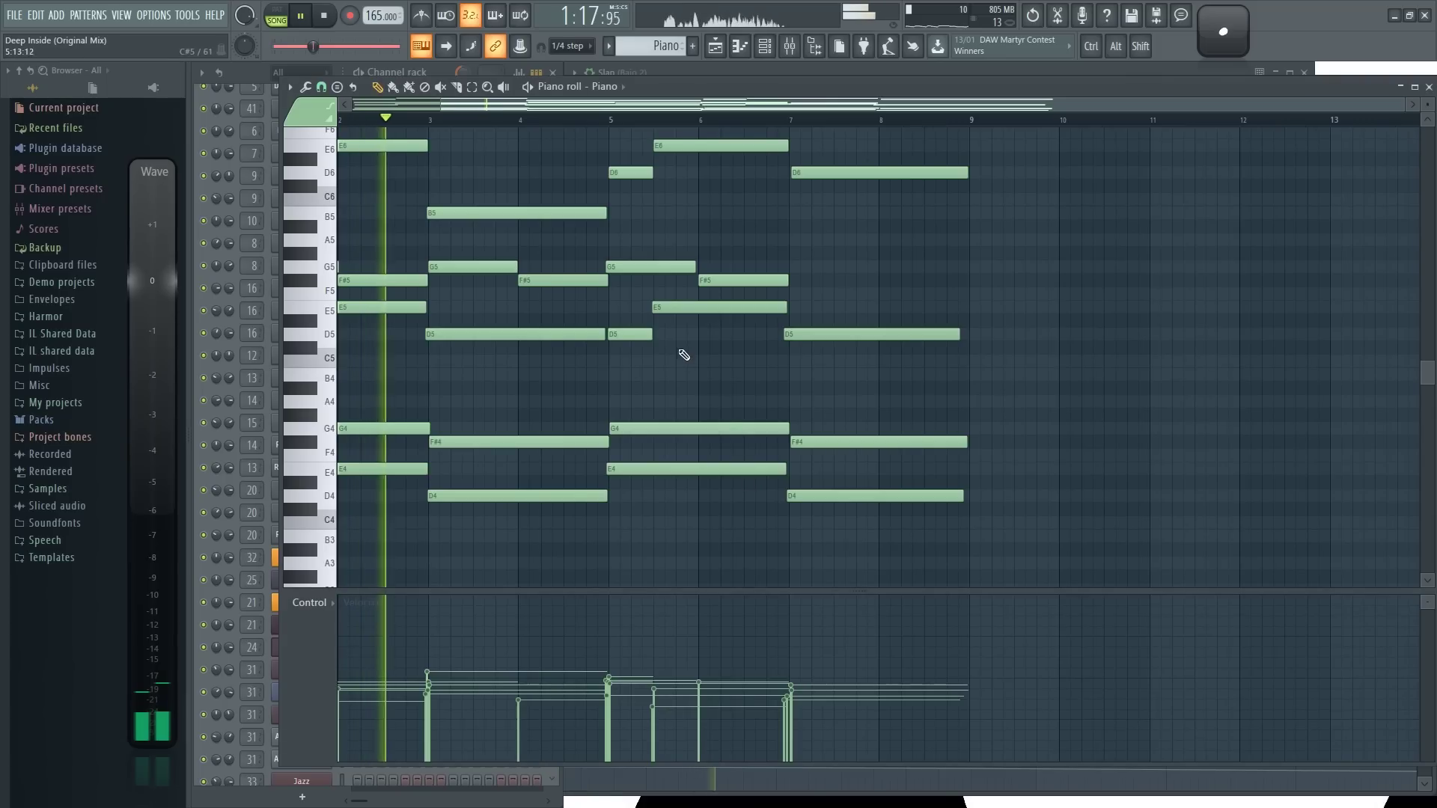
scroll(681, 387, left, 1)
scroll(500, 384, up, 2)
scroll(500, 393, down, 1)
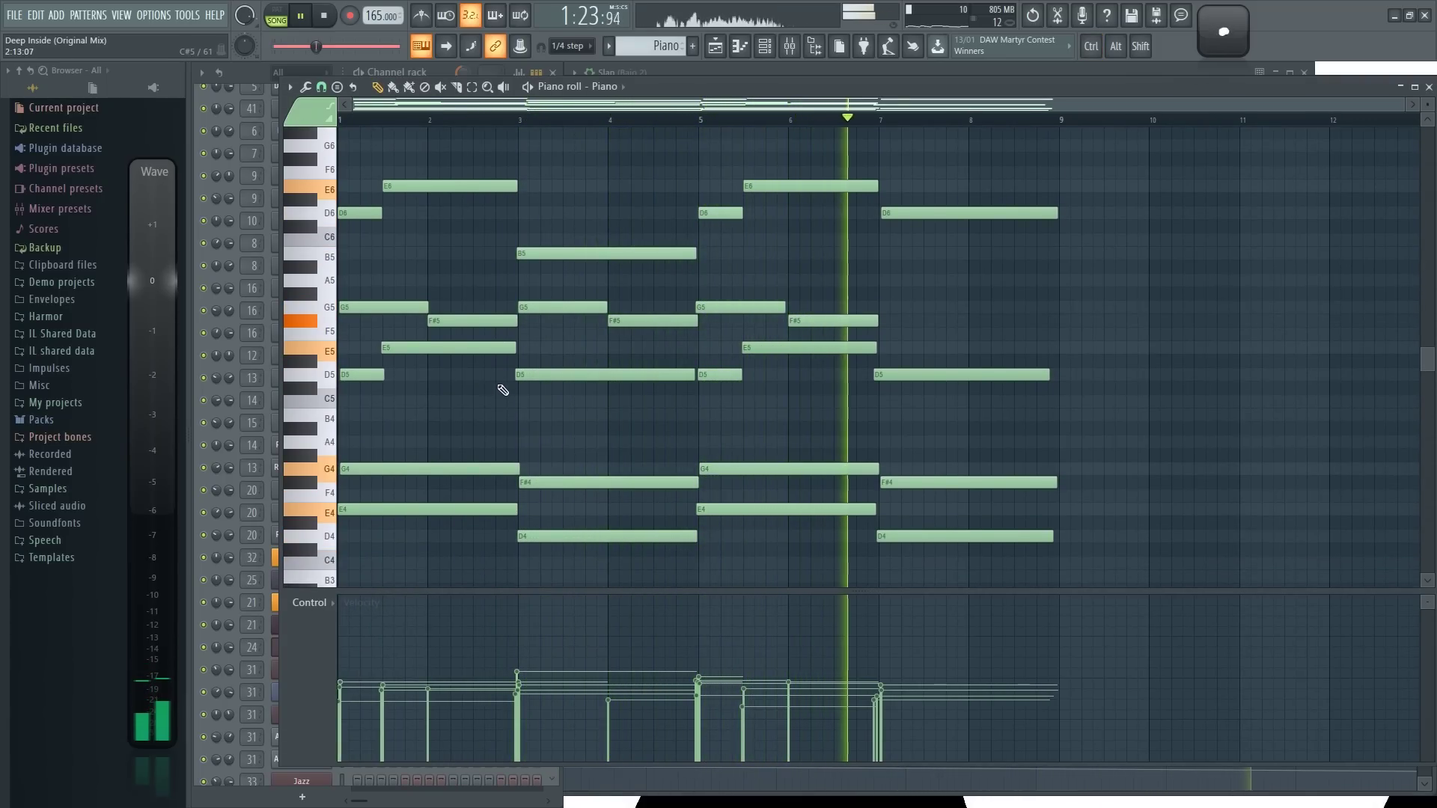
click(334, 21)
Examine the note start offsets and velocities of the Piano chords close up in the piano roll
scroll(422, 133, up, 3)
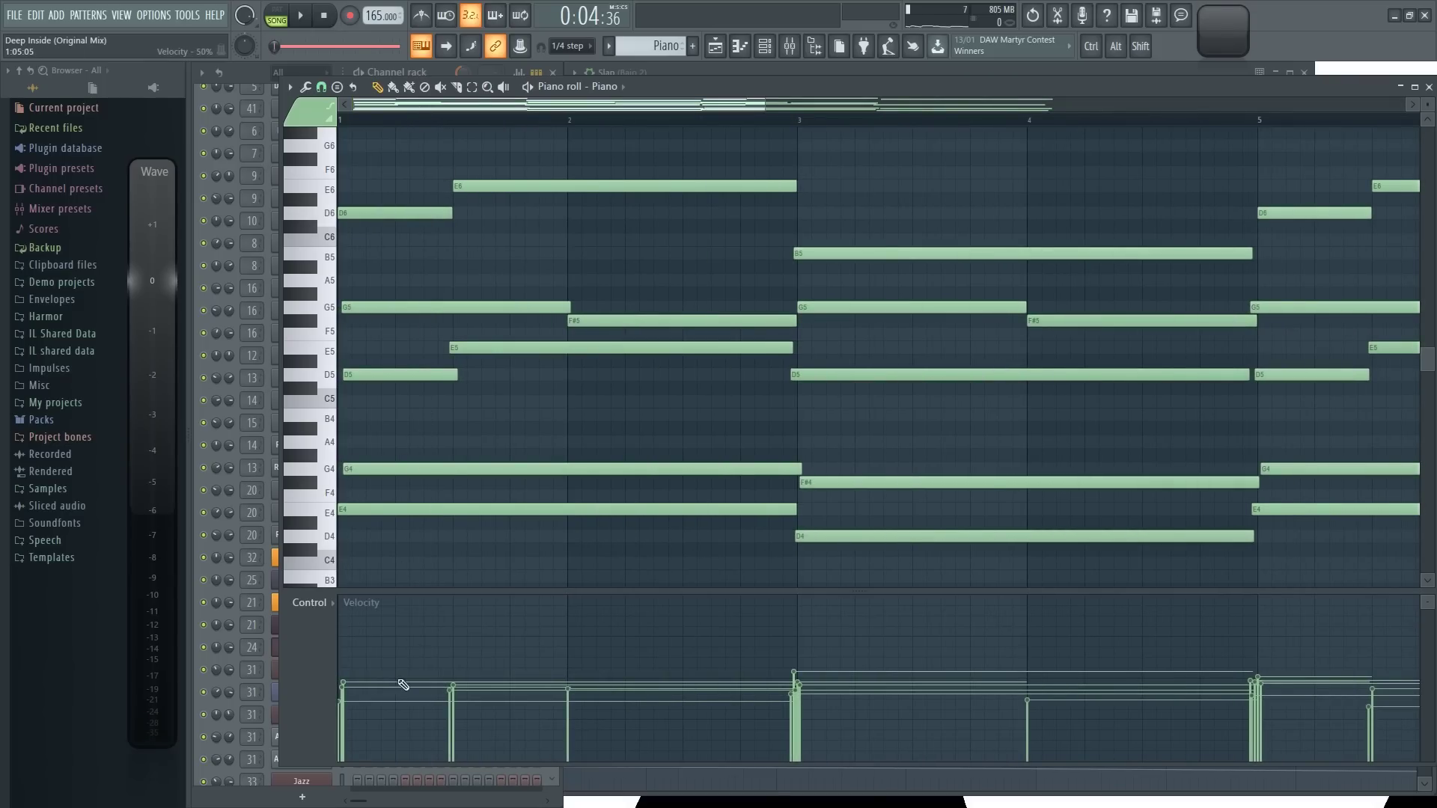
scroll(389, 209, up, 2)
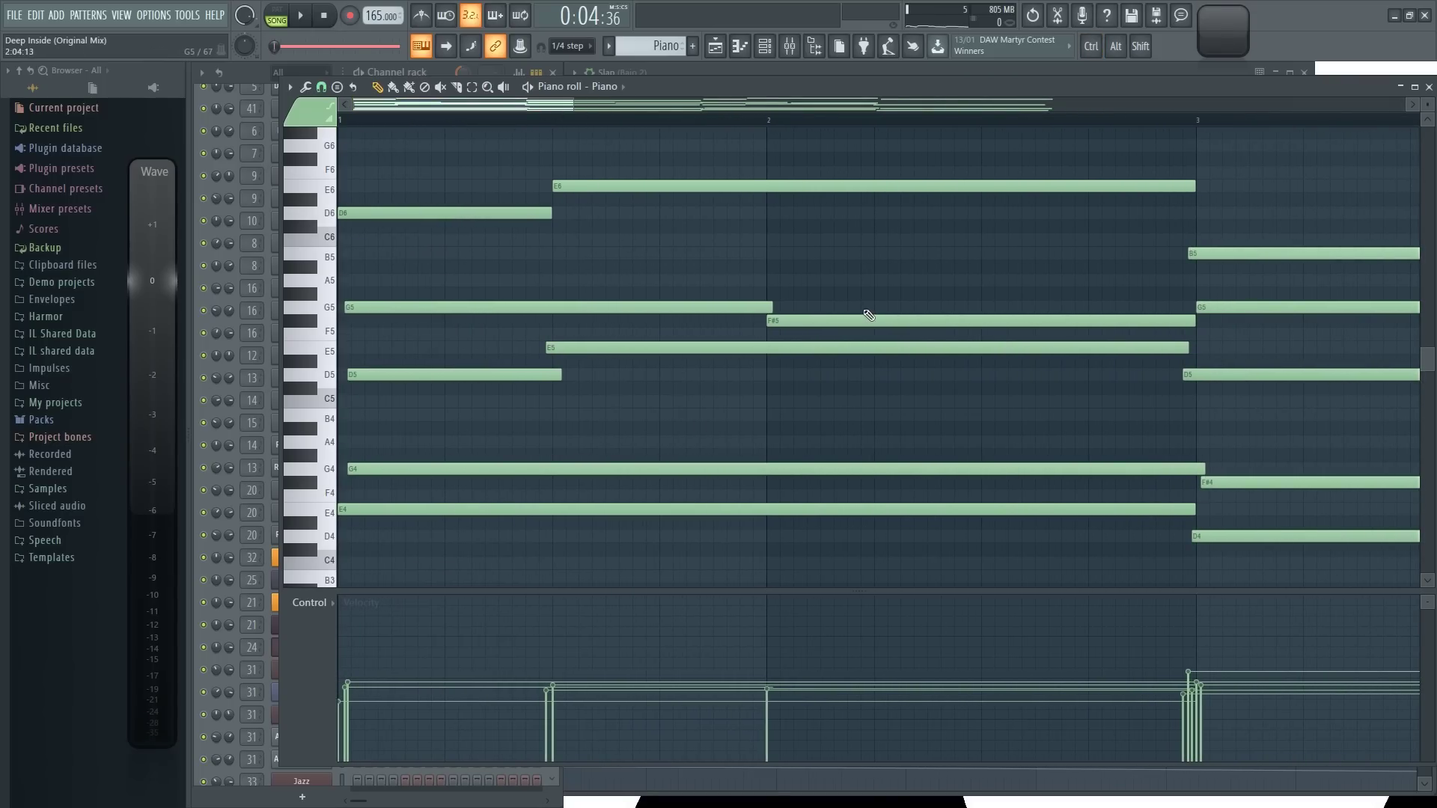
scroll(1040, 247, down, 4)
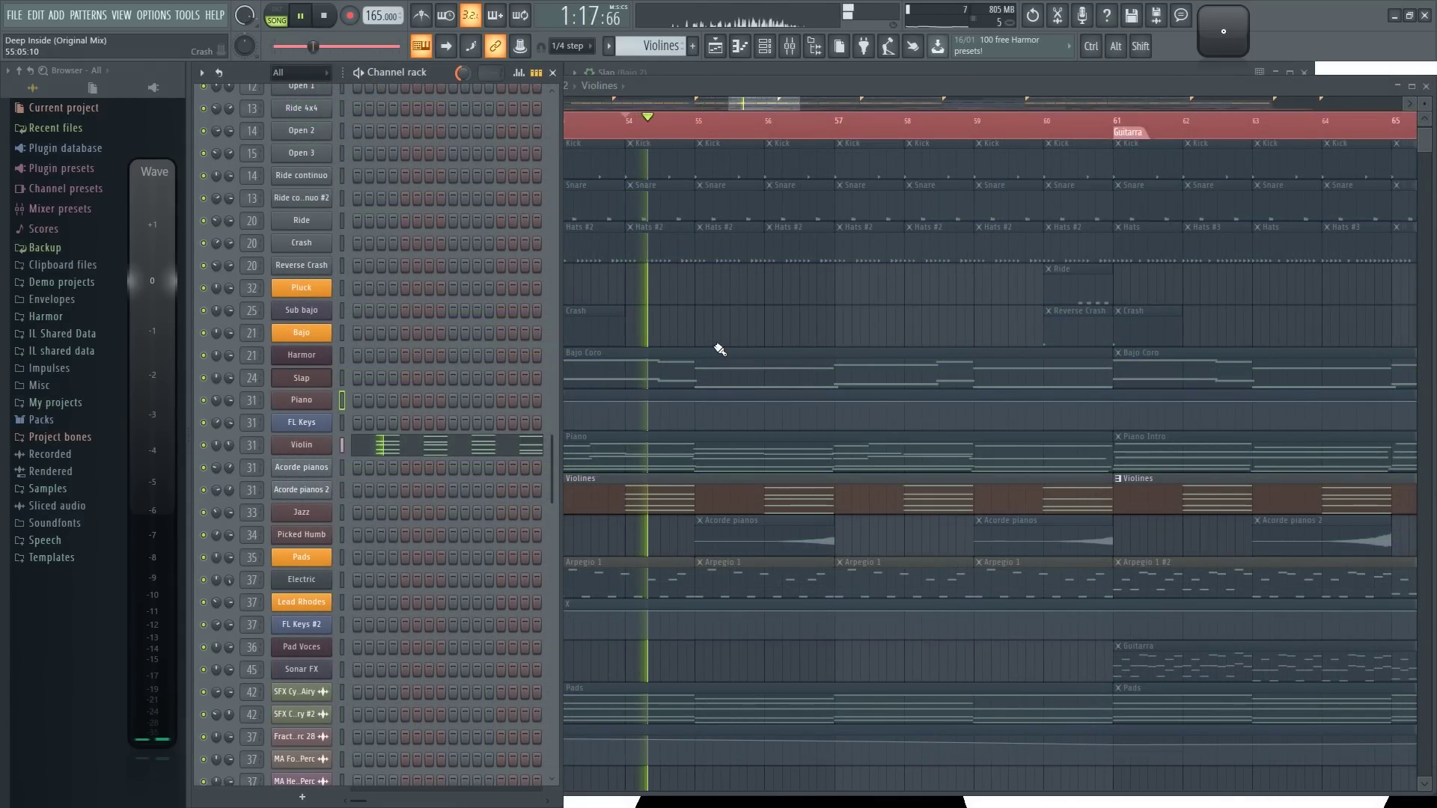
View the Violin channel's chords in the piano roll while the Violines pattern plays, stop playback and close the piano roll
click(472, 445)
scroll(579, 379, down, 1)
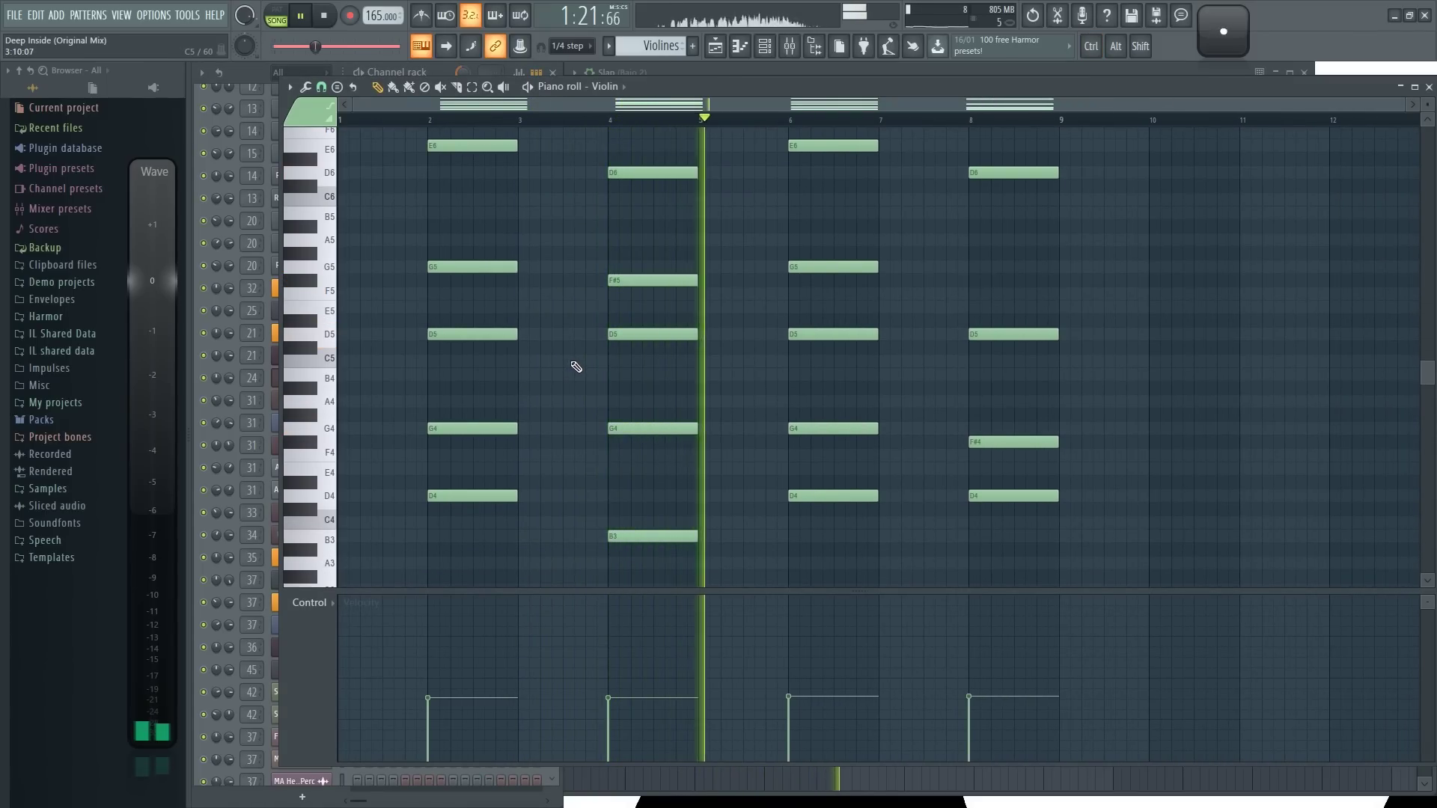
scroll(576, 366, up, 1)
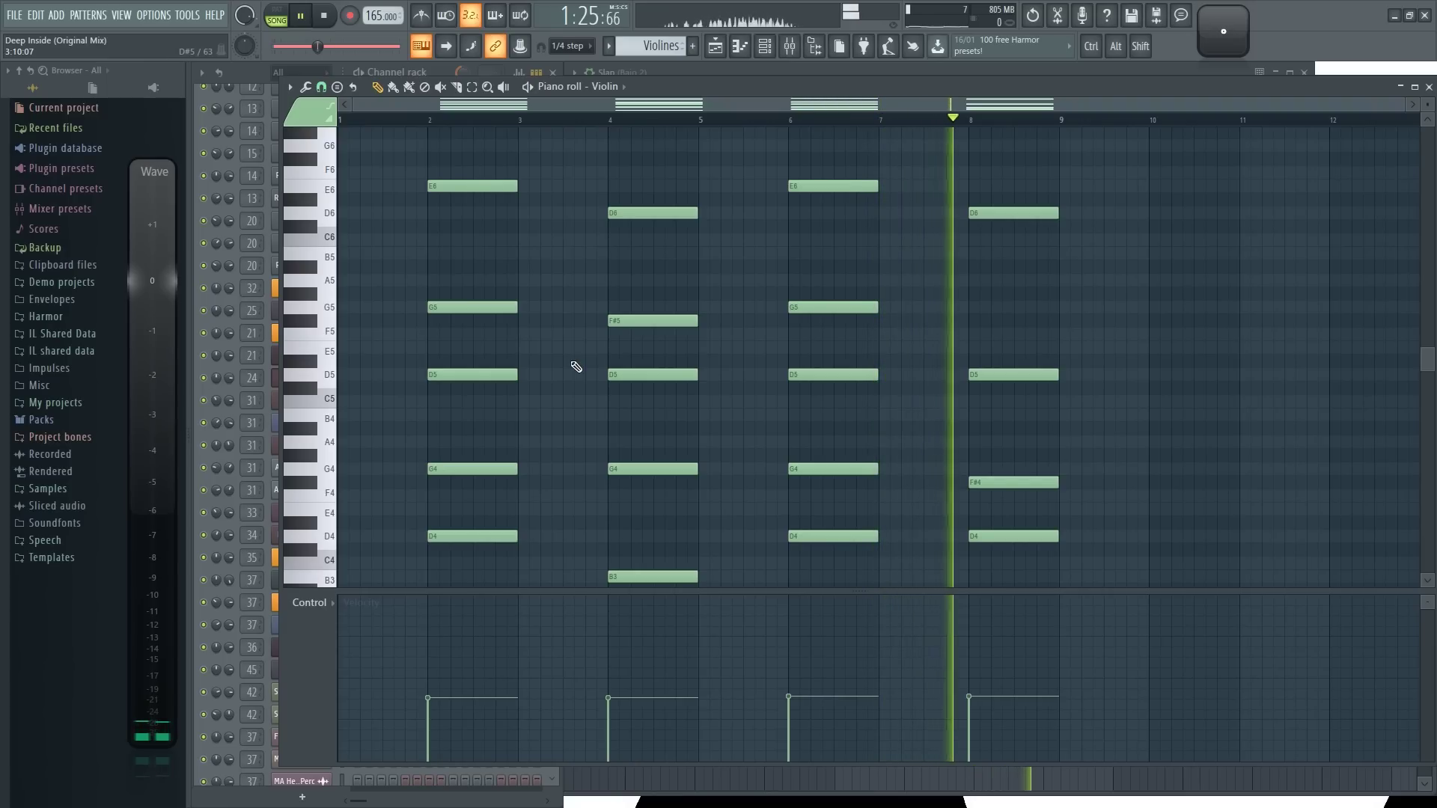
key(space)
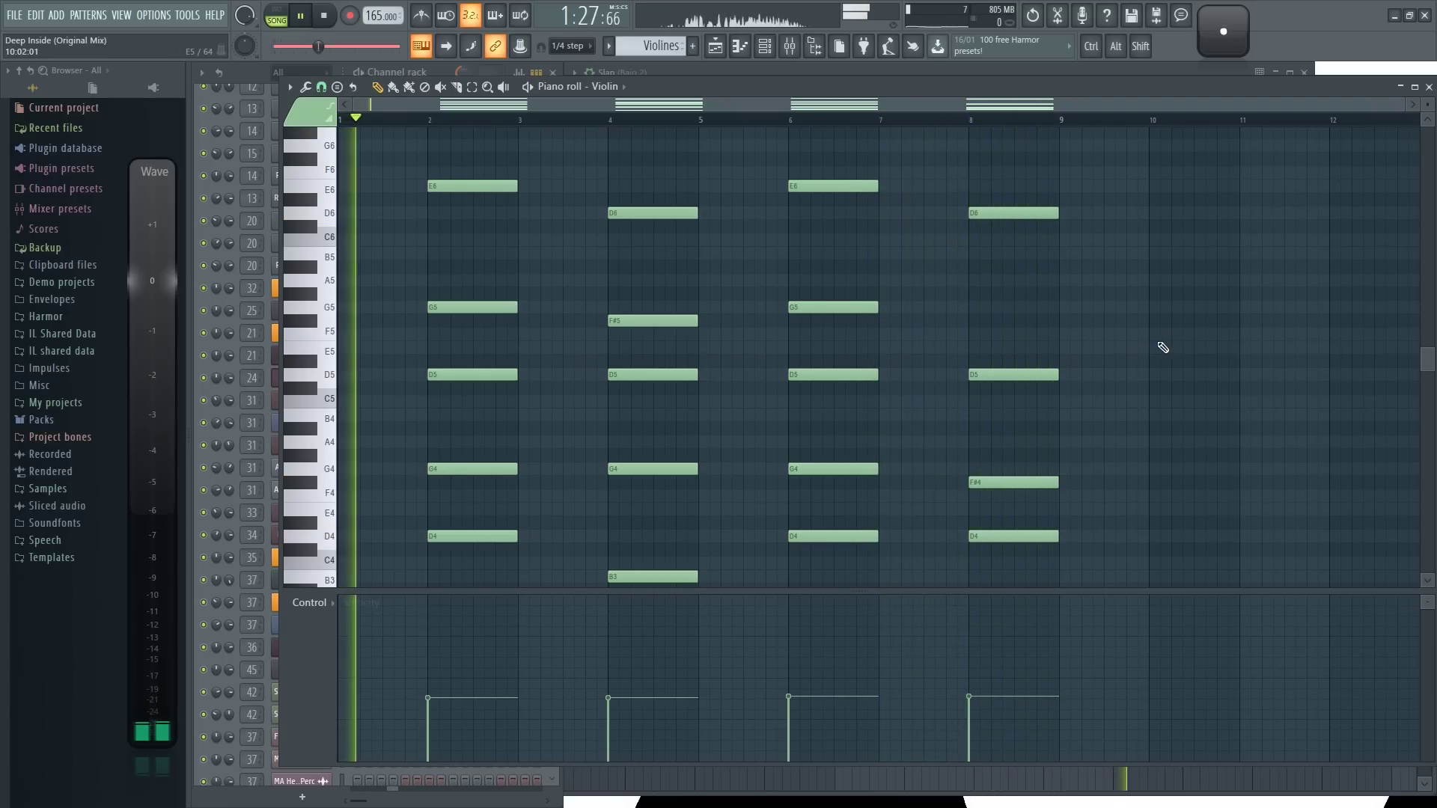
click(1428, 87)
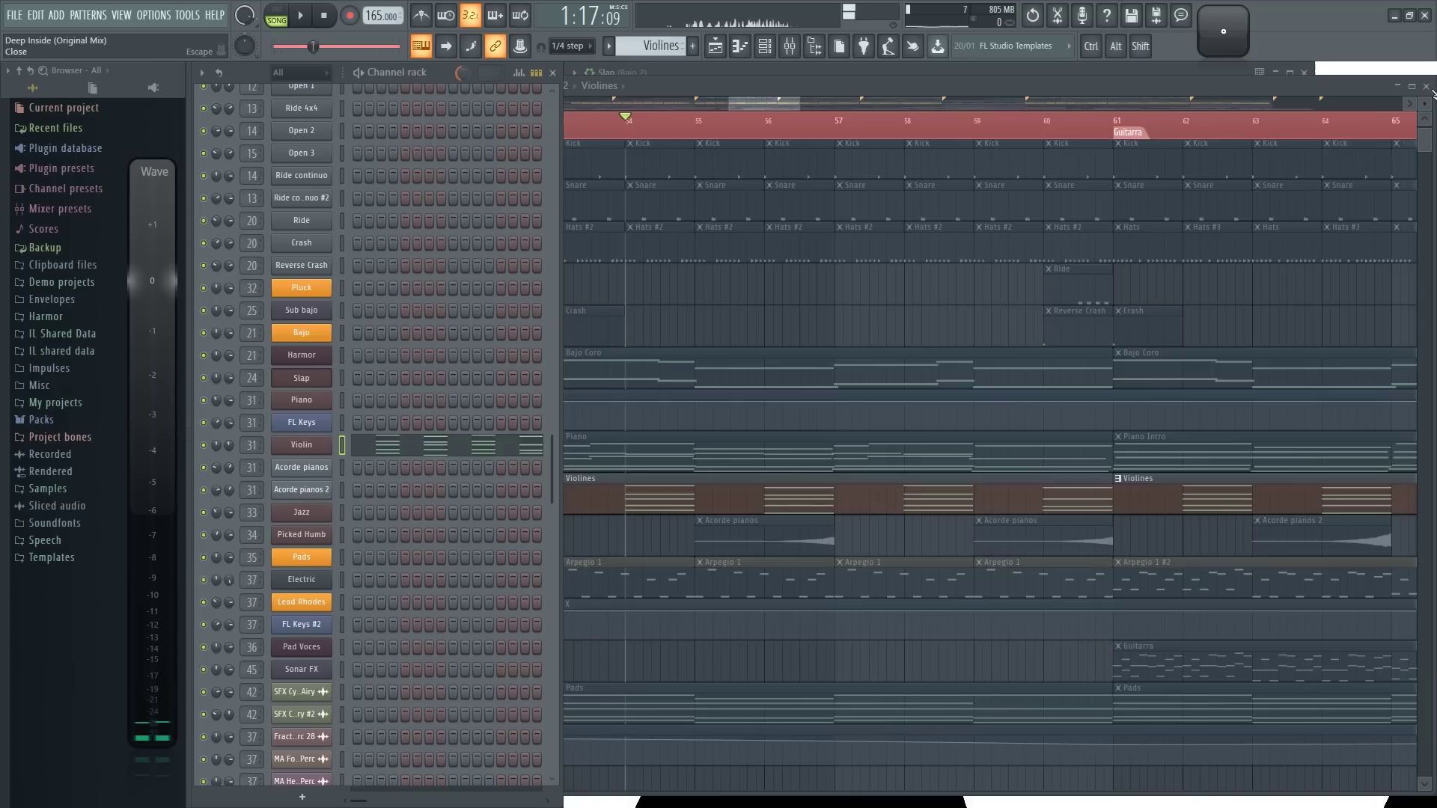
Play the Synth 1 and Piano FX tracks together, and mute Synth 1 to hear the Acorde pianos clips alone
right_click(862, 347)
scroll(853, 313, down, 2)
scroll(847, 303, down, 3)
scroll(862, 223, up, 1)
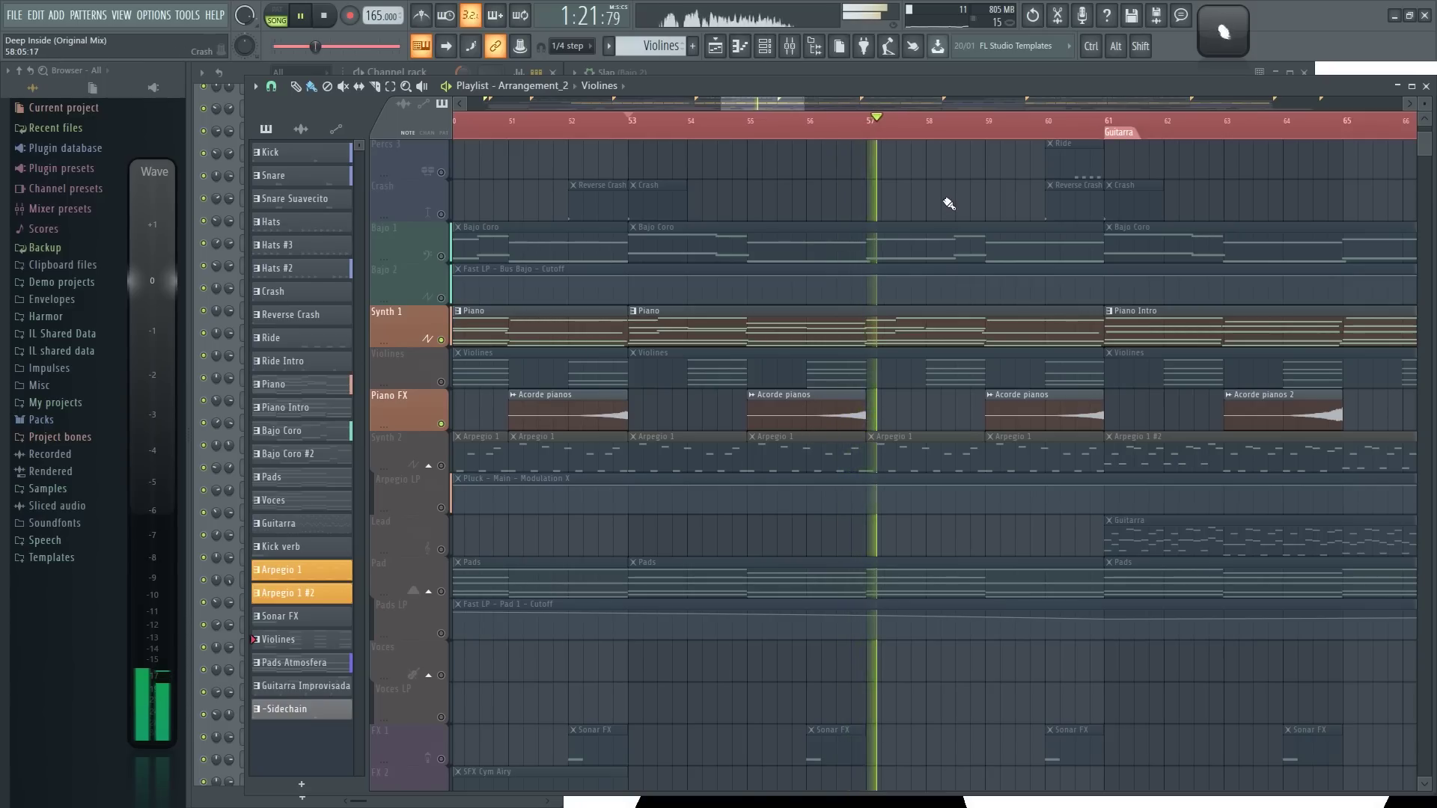
drag(940, 402, 655, 345)
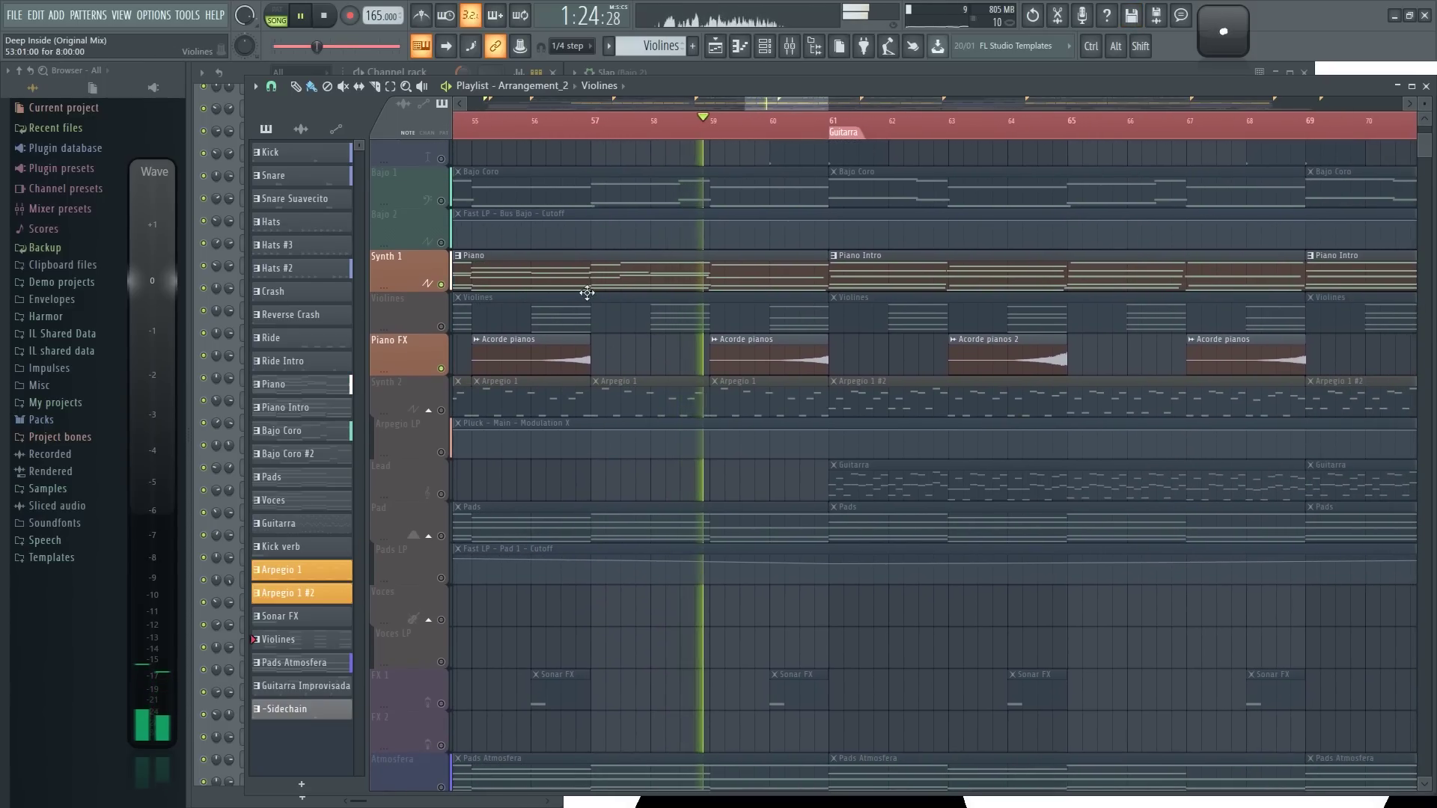
click(441, 285)
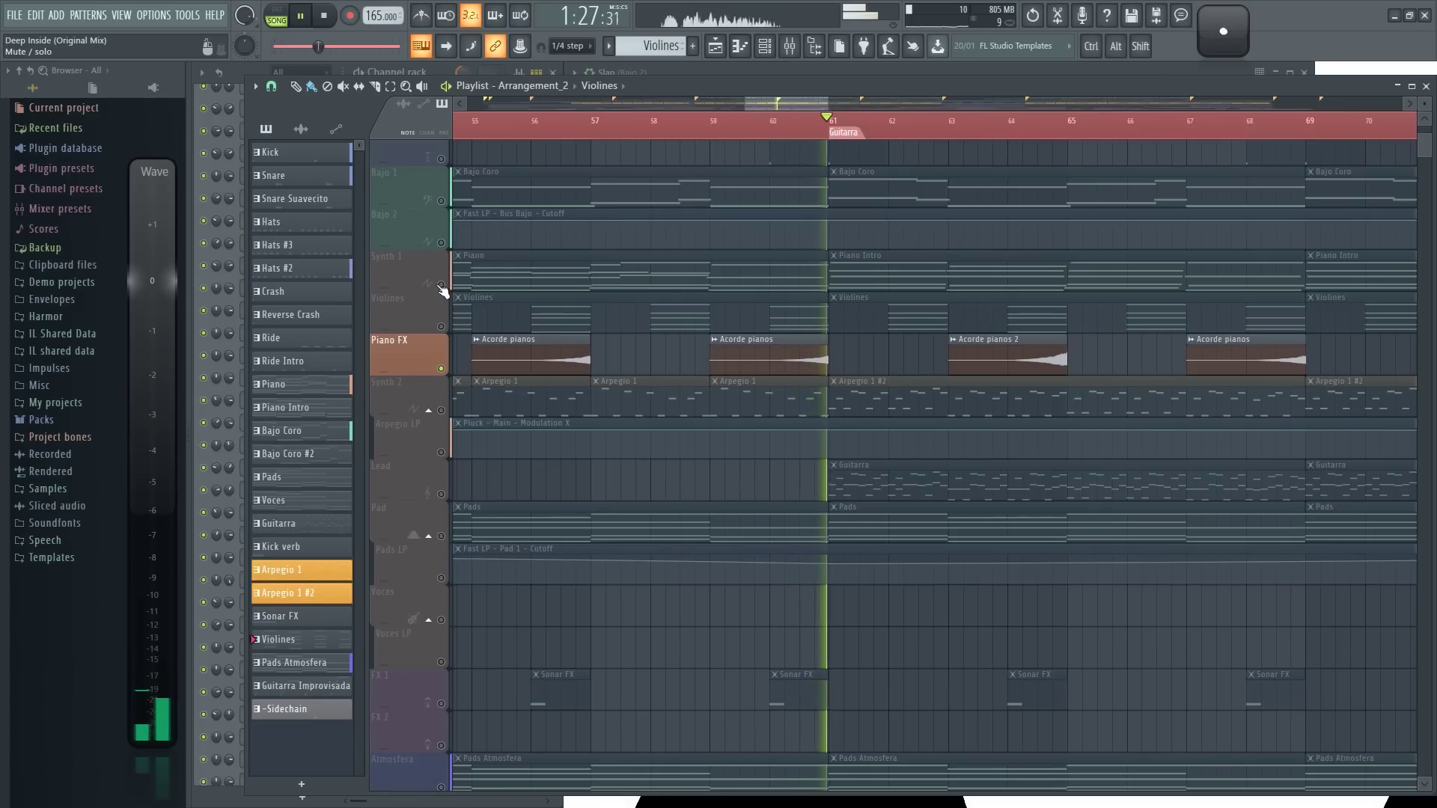
key(space)
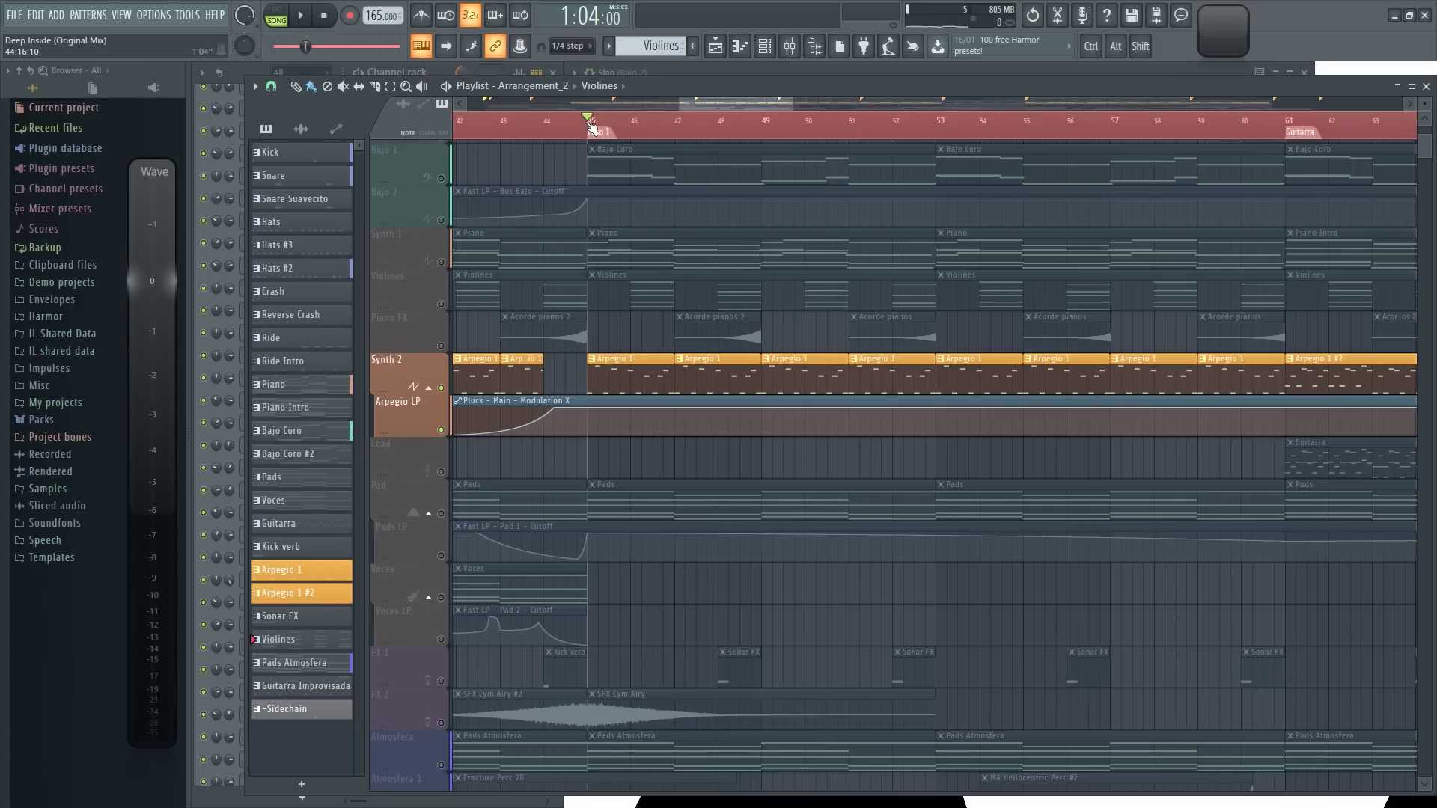
View the Arpegio 1 clip's Pluck notes in the piano roll during playback, close it and inspect the Synth 2 and Arpegio LP tracks
double_click(618, 374)
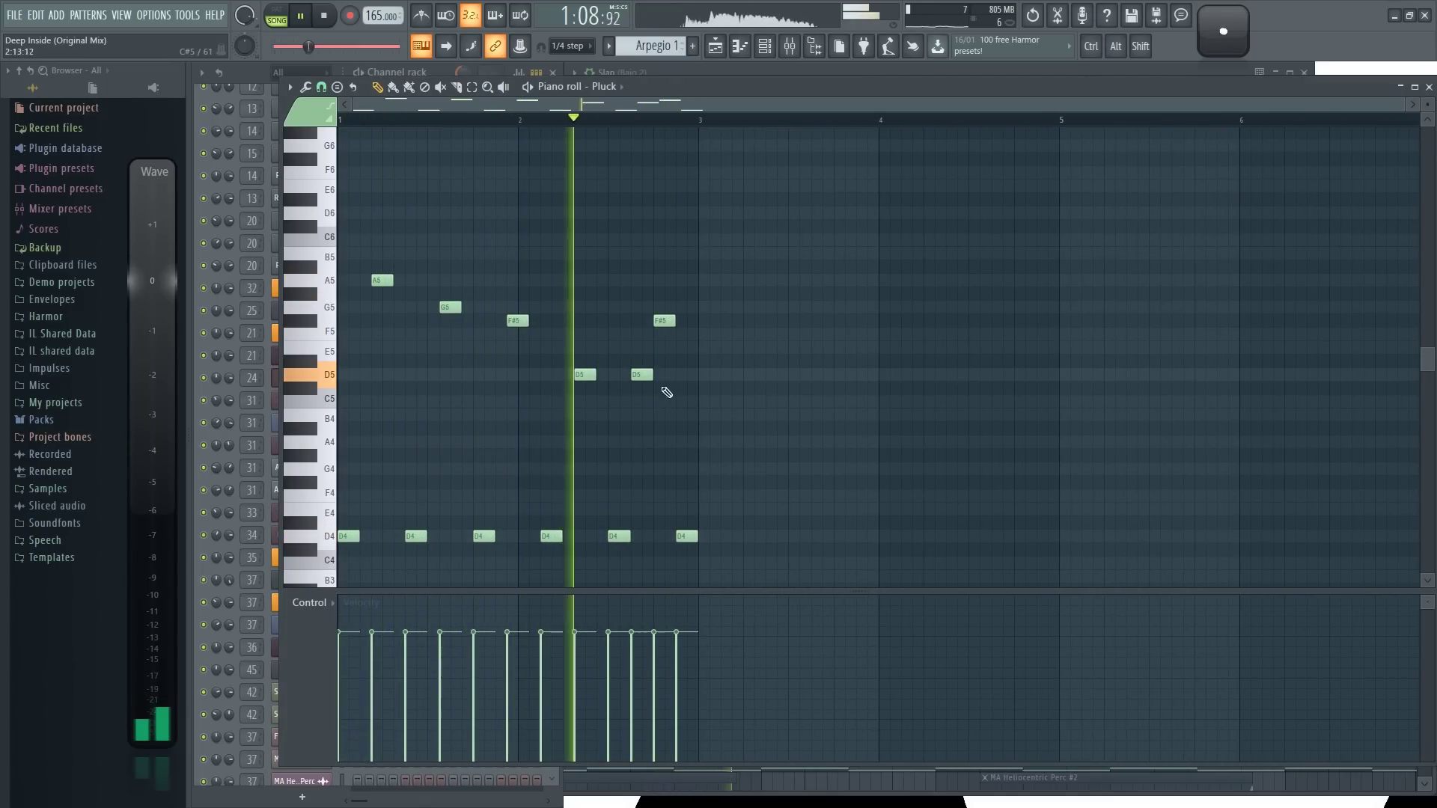
click(1428, 87)
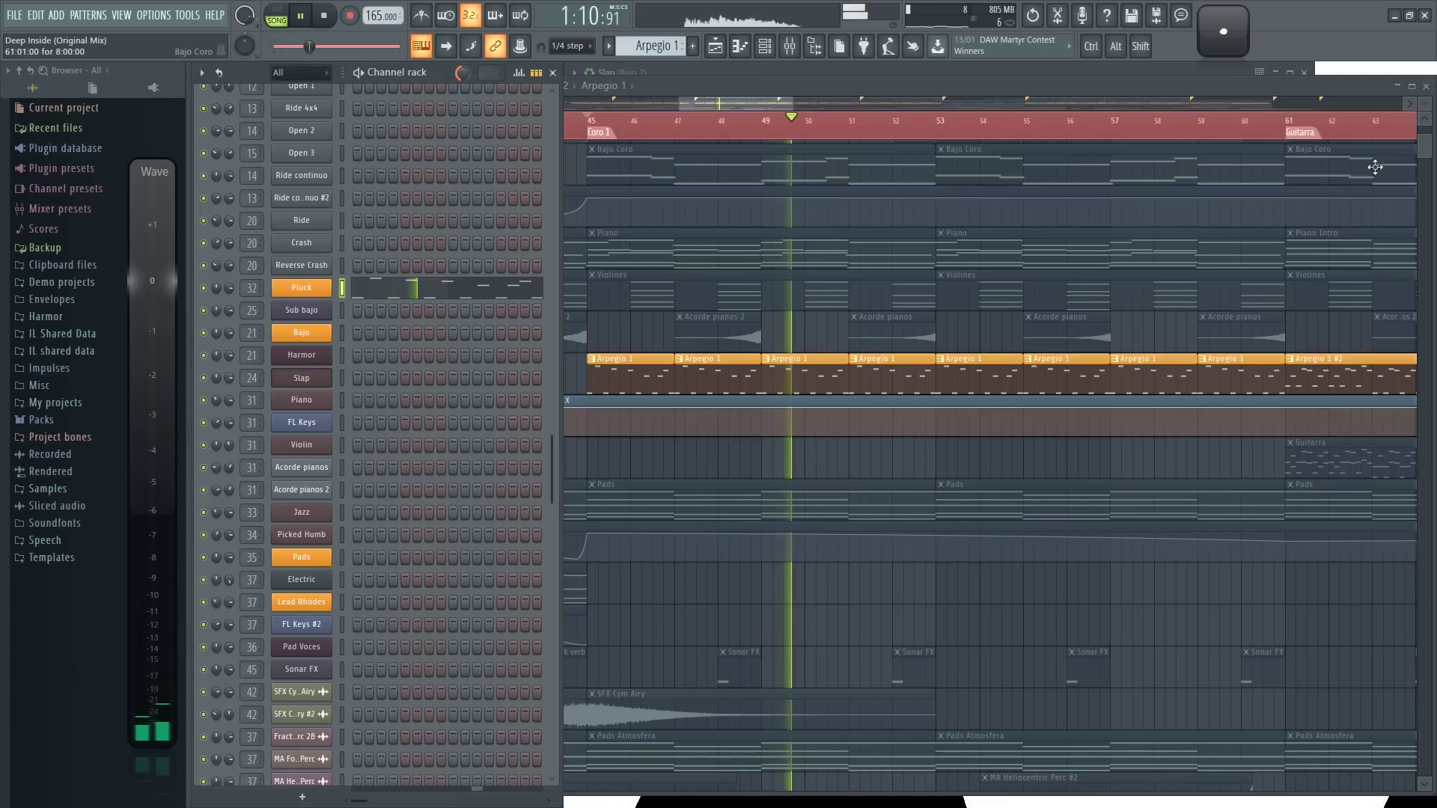
right_click(1046, 451)
scroll(1010, 460, down, 3)
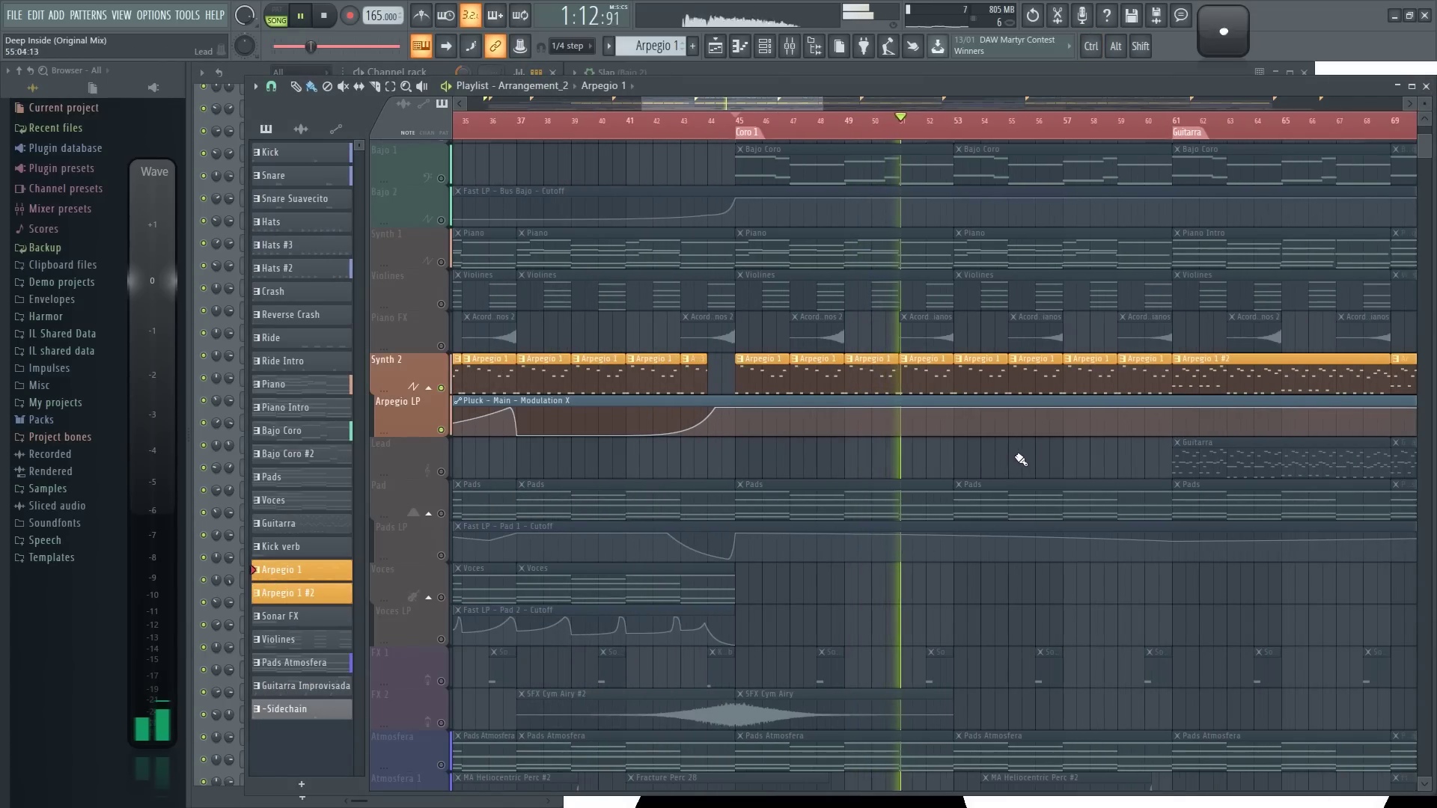
Play the soloed Lead track from the Guitarra marker, view the Guitarra clip's Jazz notes in the piano roll and close it
drag(1030, 450, 986, 432)
scroll(746, 447, up, 2)
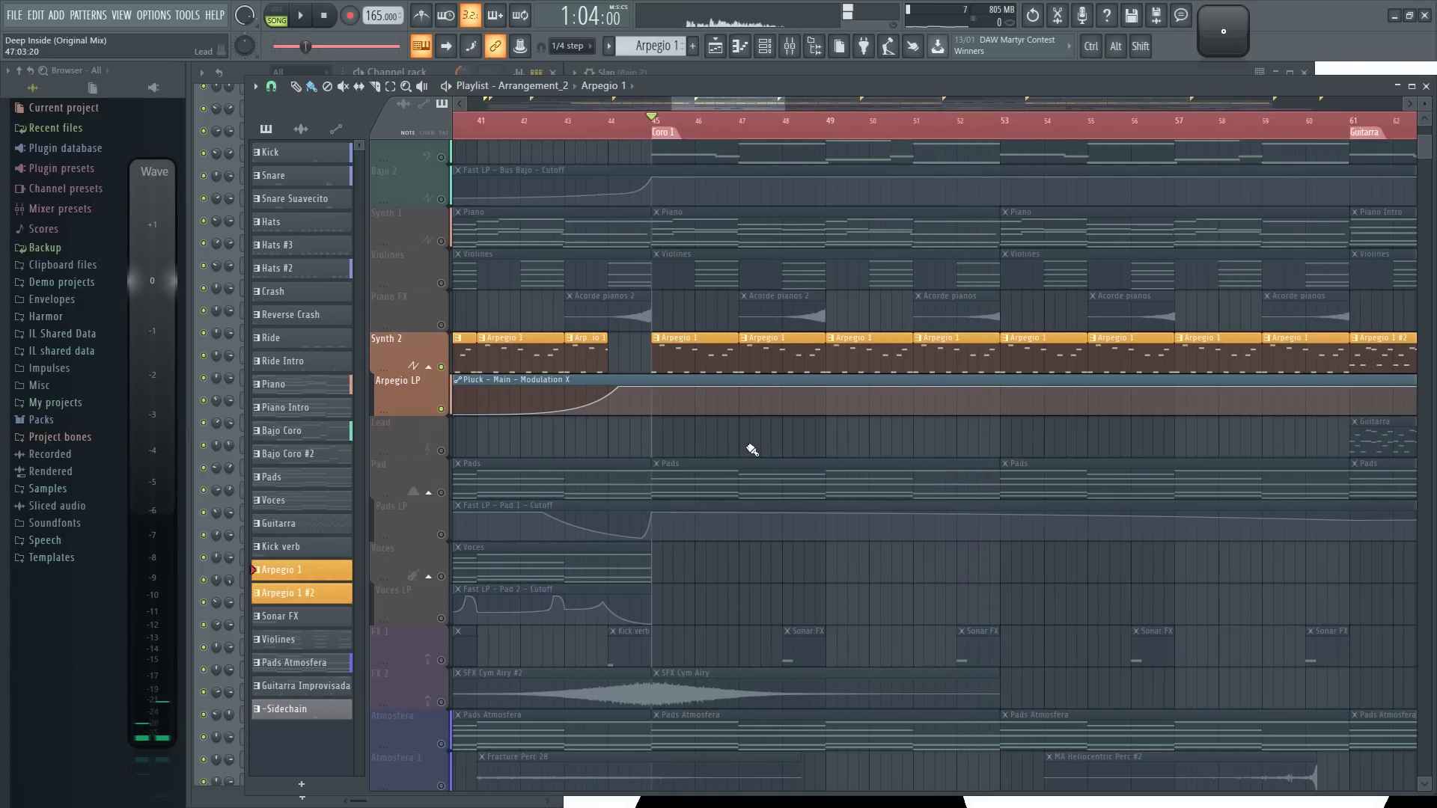
drag(751, 450, 668, 433)
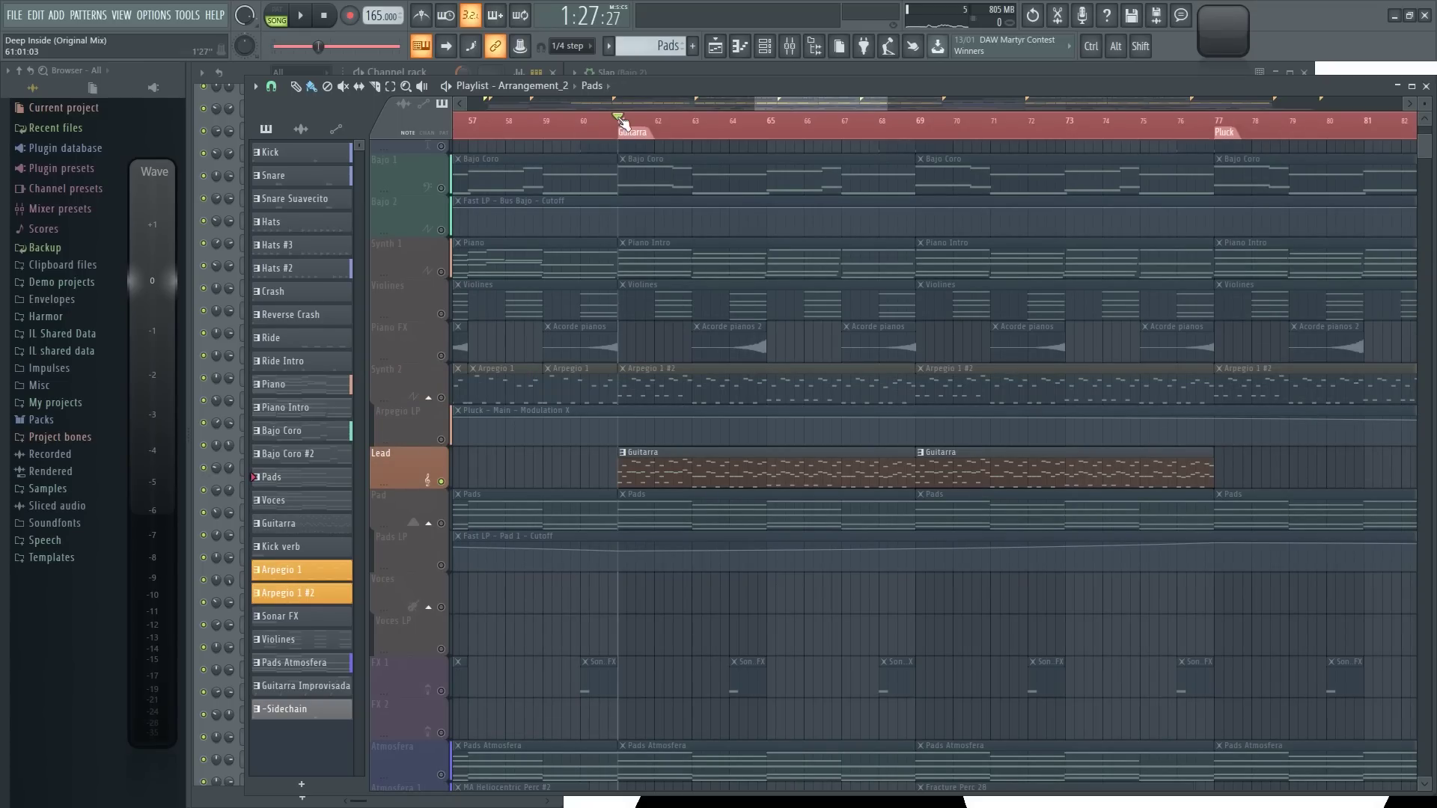
double_click(685, 471)
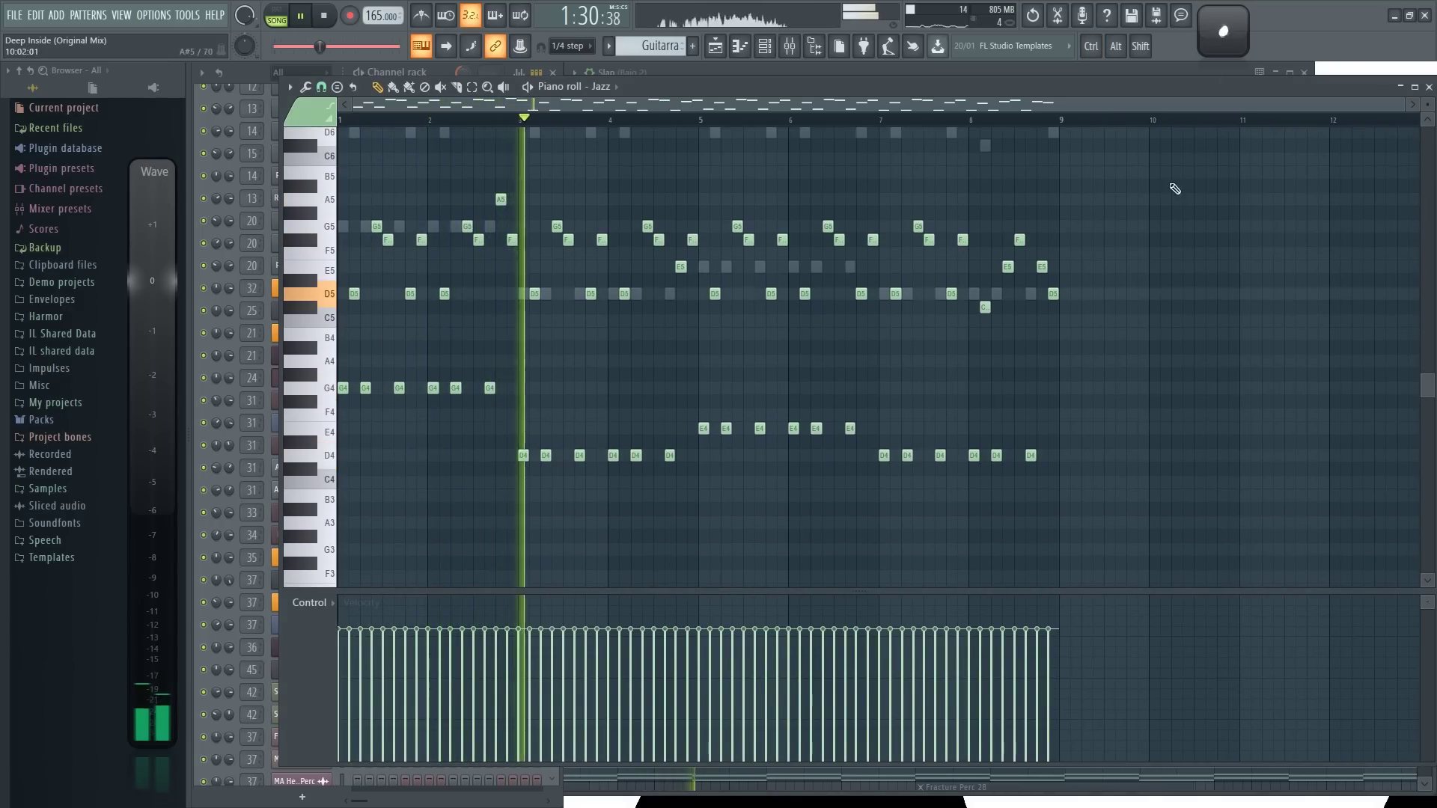
click(1429, 87)
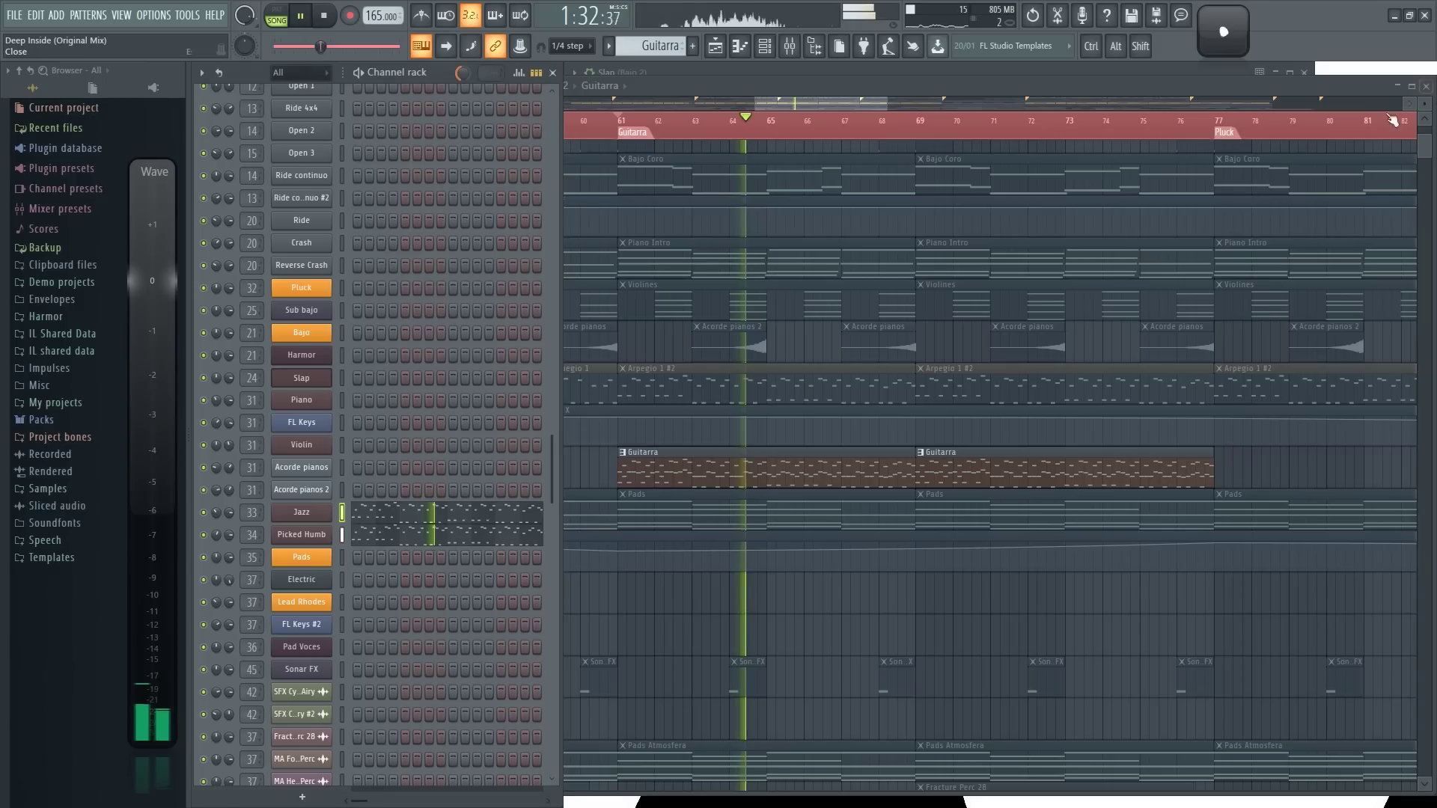
Inspect the Jazz and Picked Humb channels' DirectWave instruments during playback and return to the playlist
click(303, 513)
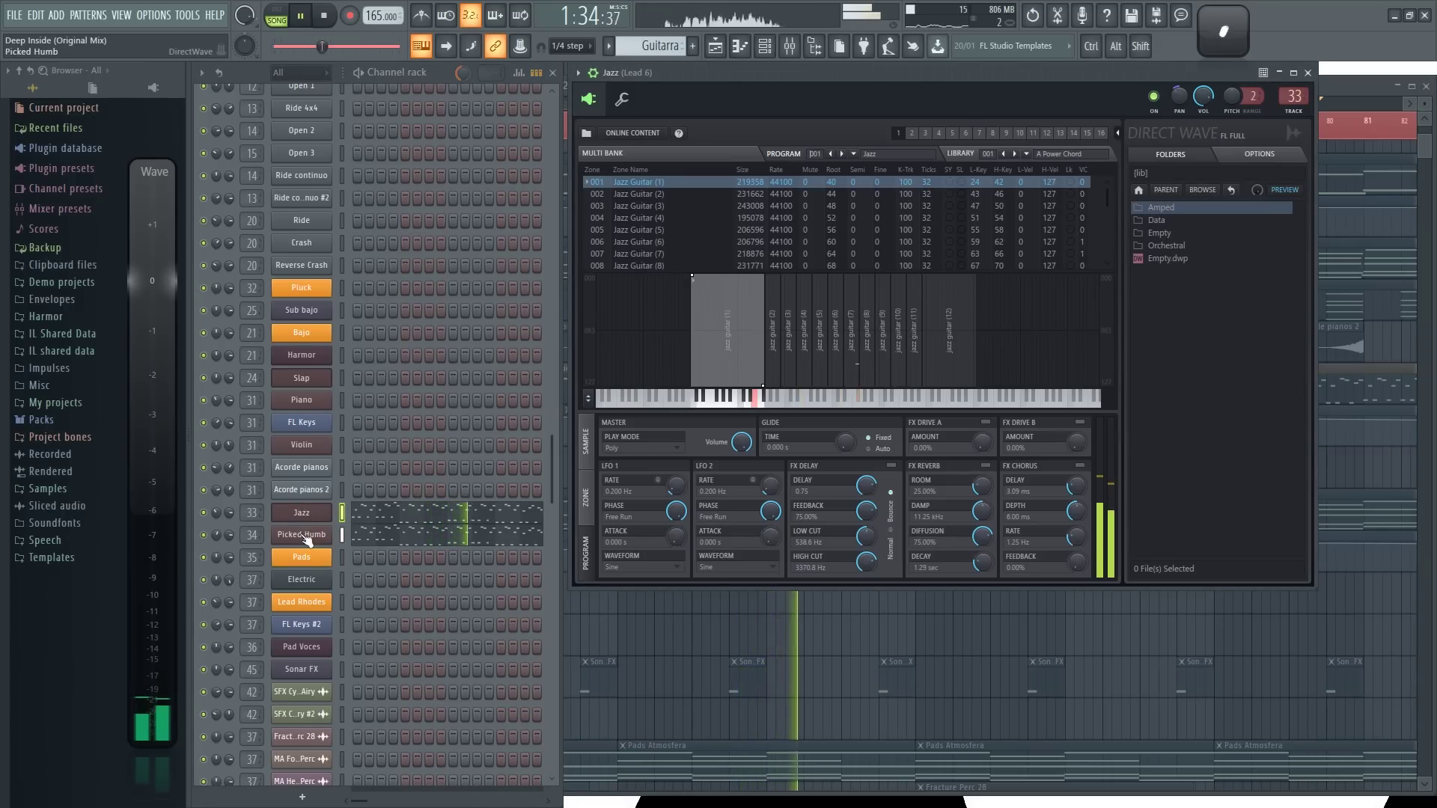
click(301, 534)
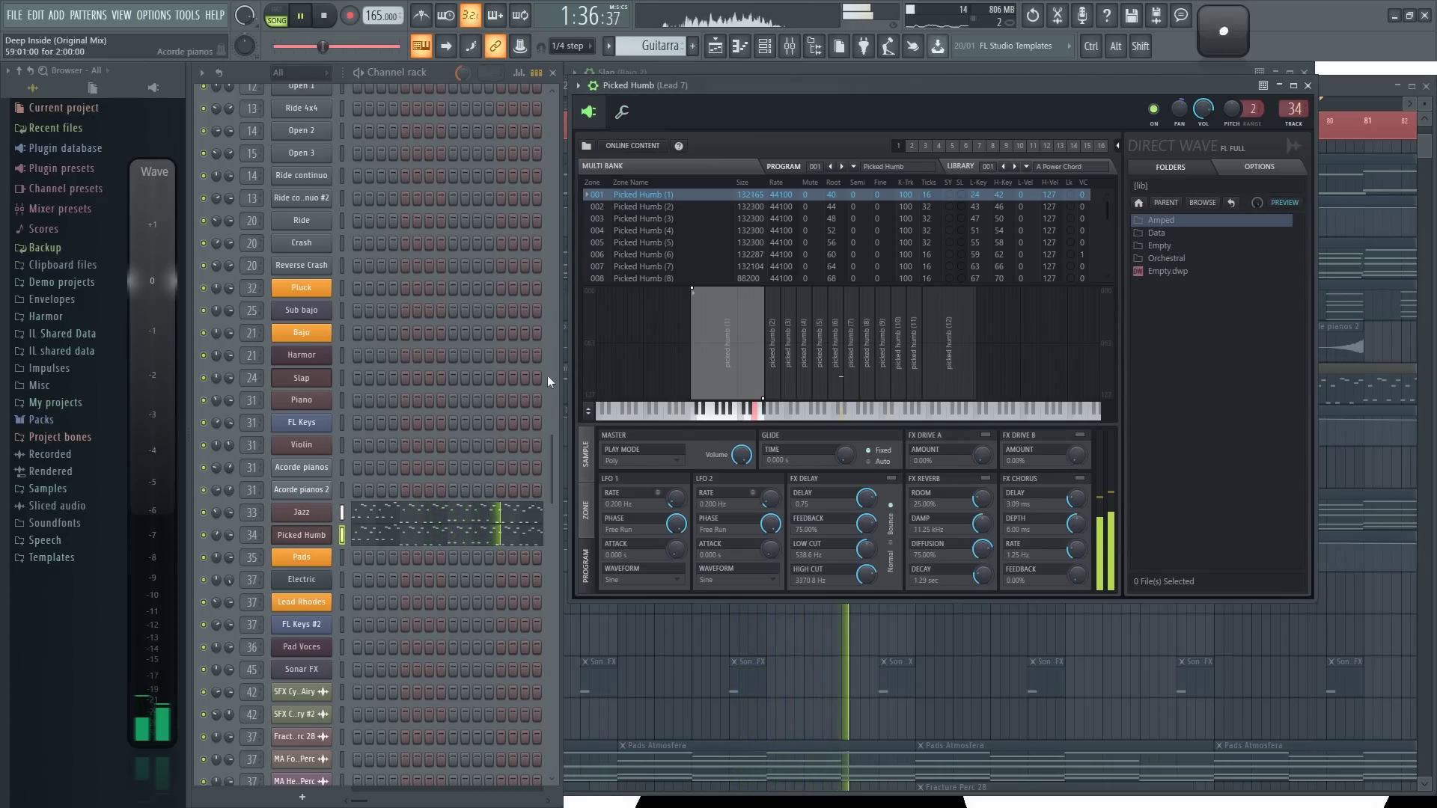
click(630, 631)
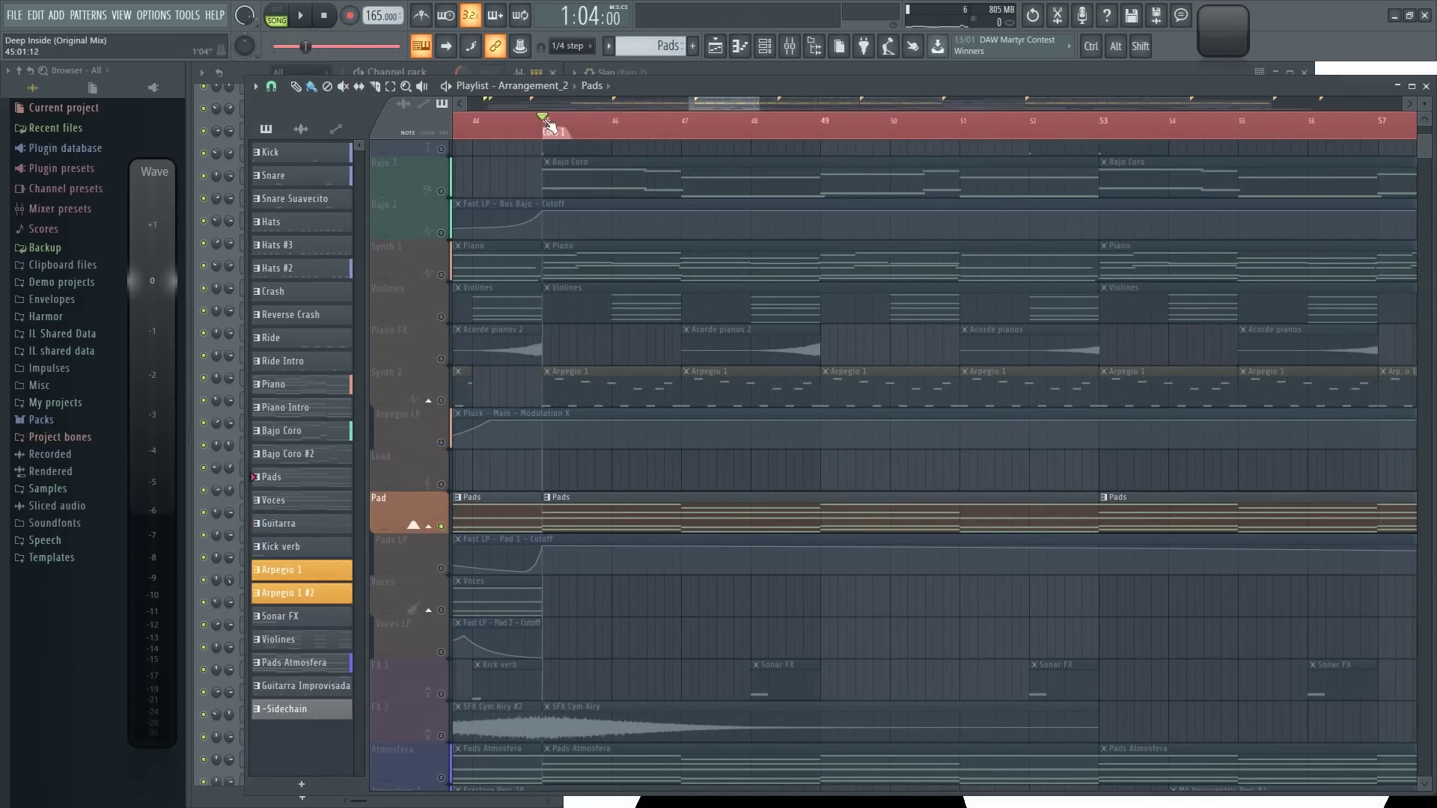
Play the soloed Pad track from Coro 1, view the Pads chords in the piano roll, stop playback and close it
key(space)
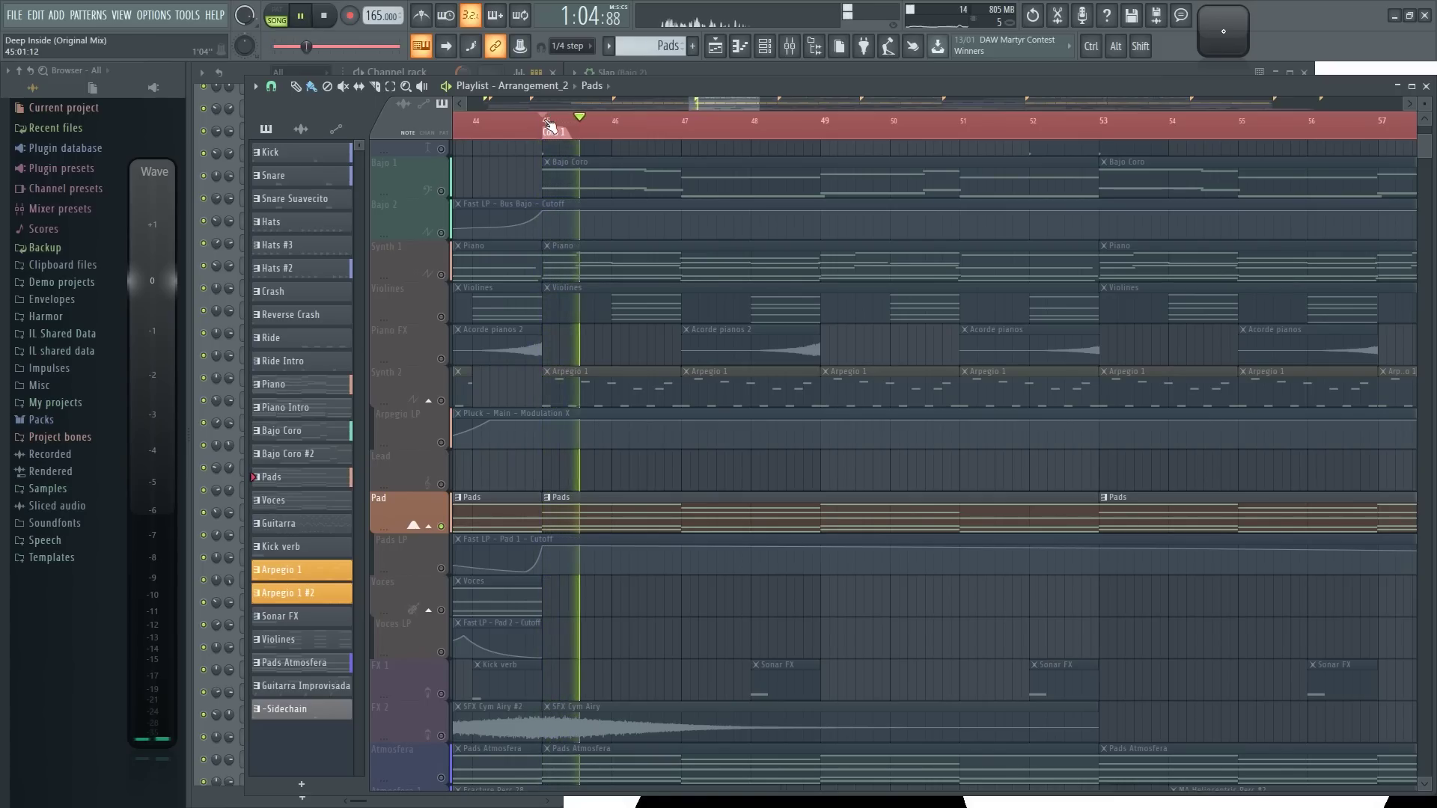
double_click(696, 504)
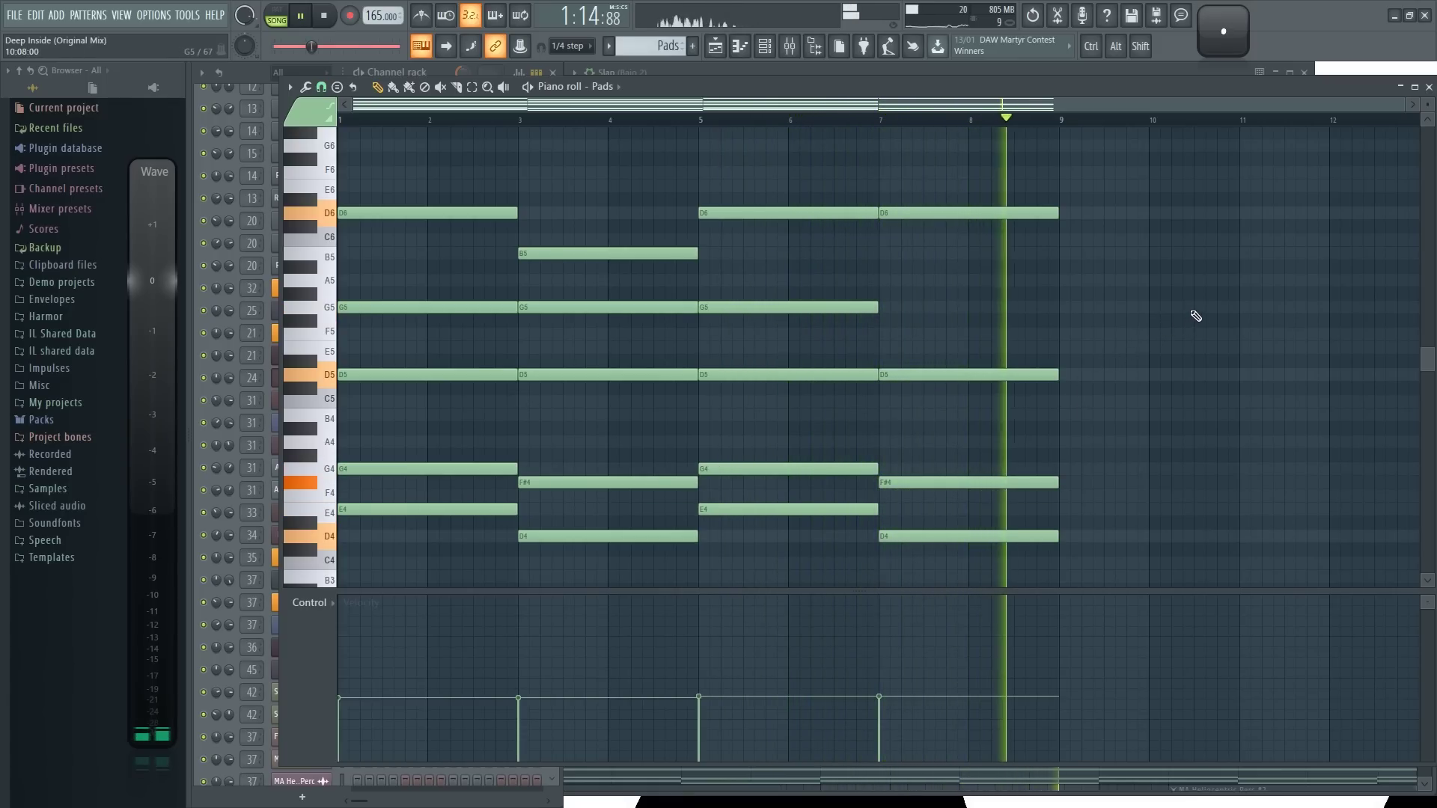
key(space)
click(1428, 87)
Play the Voces and Voces LP tracks from bar 37, add the Pad track to the mix and stop playback
click(619, 130)
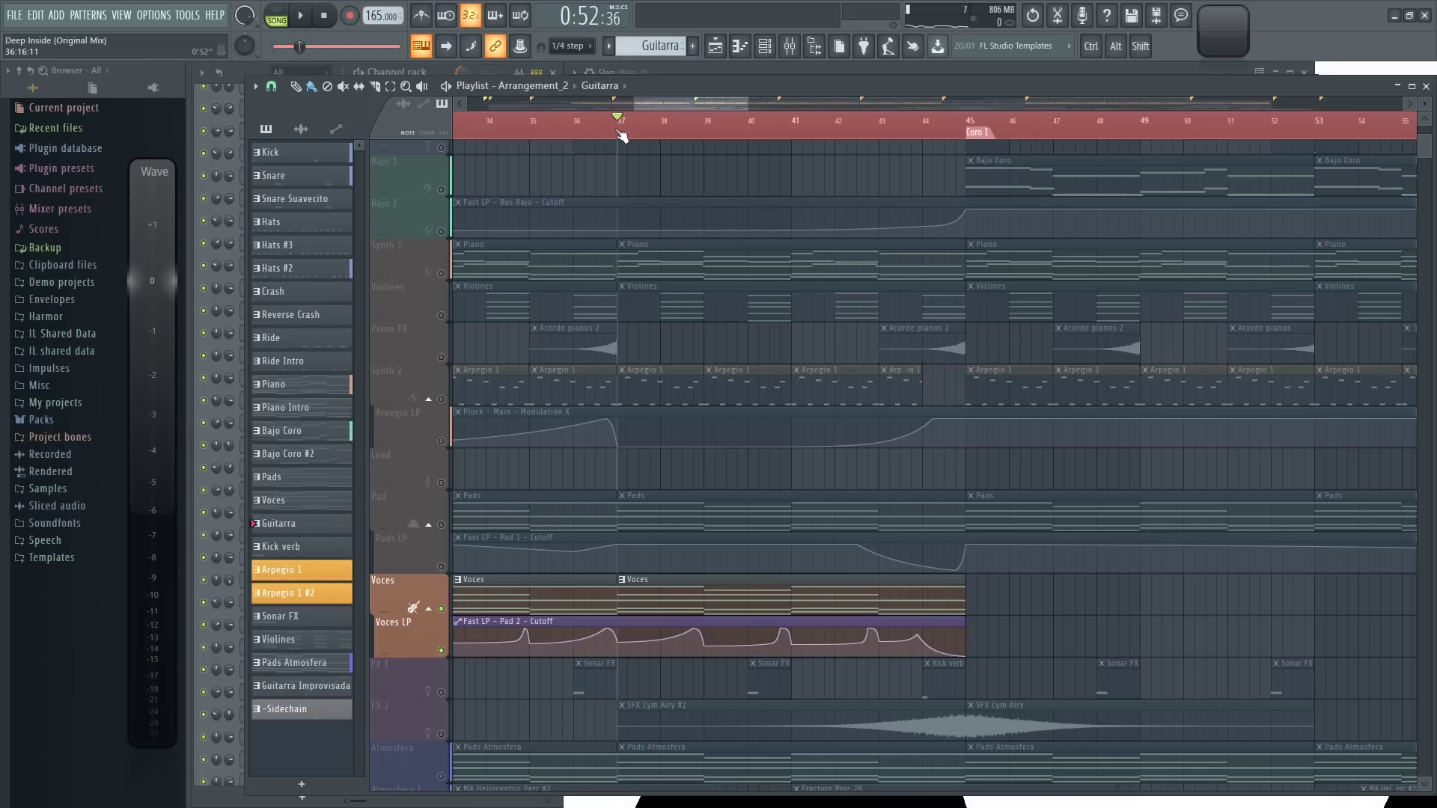
key(space)
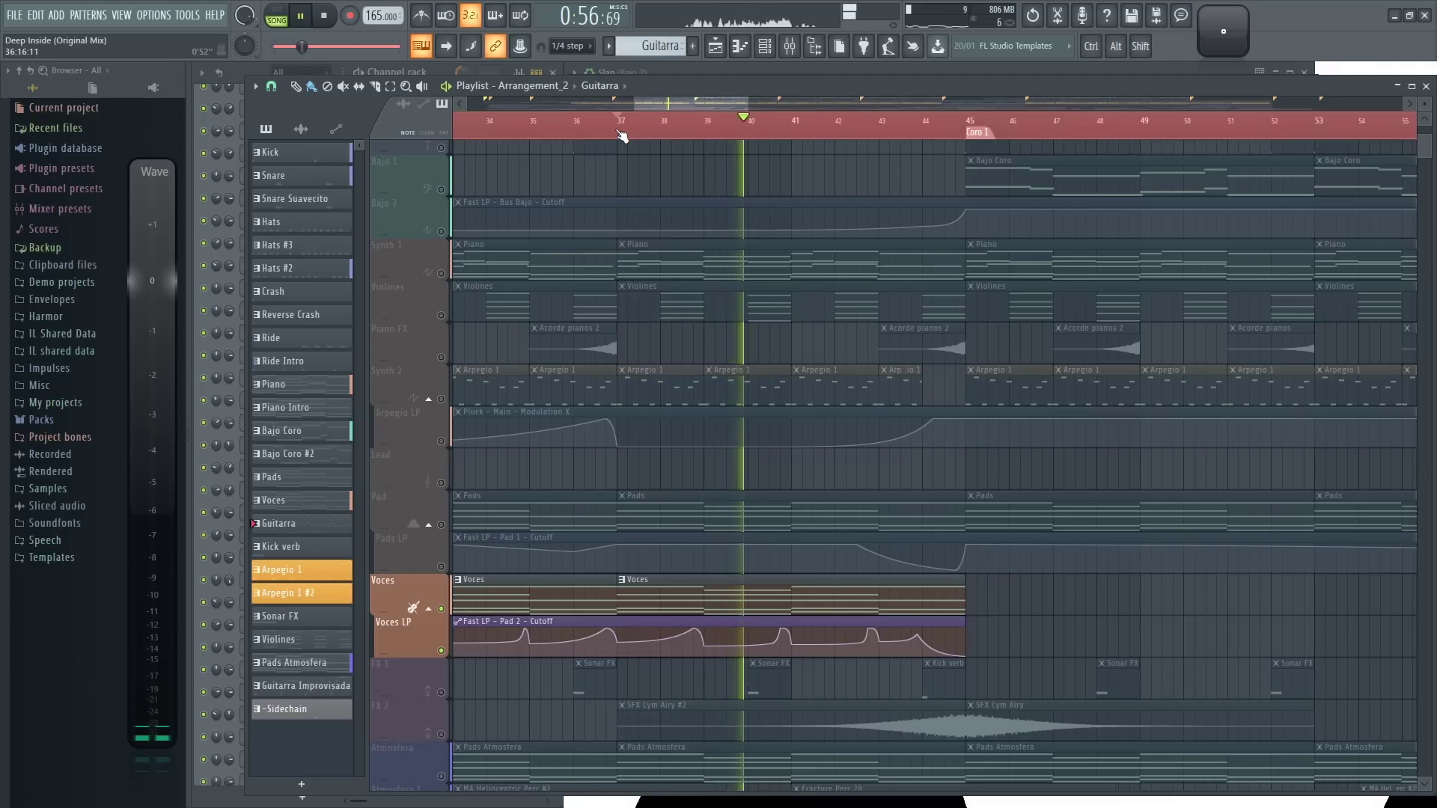
click(441, 525)
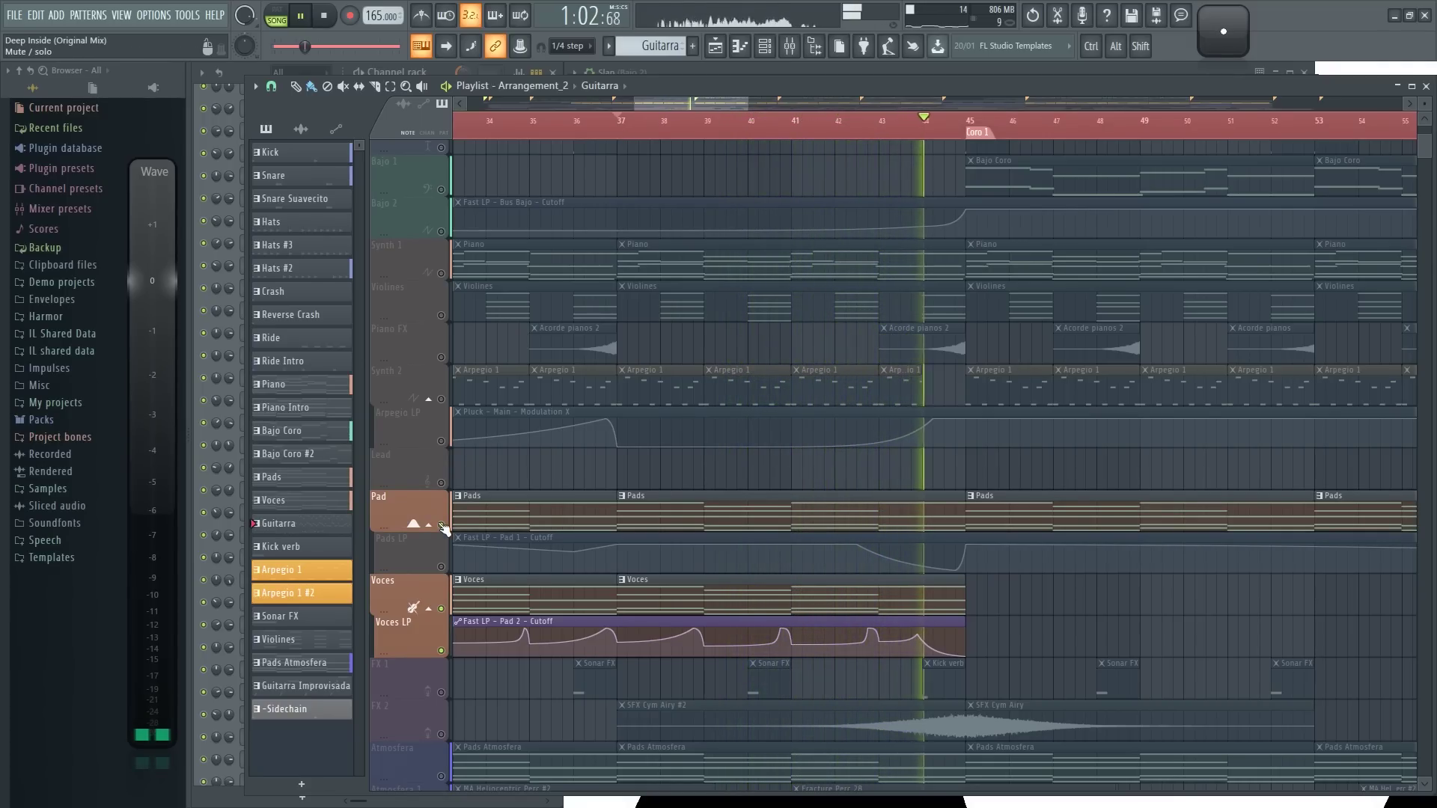
key(space)
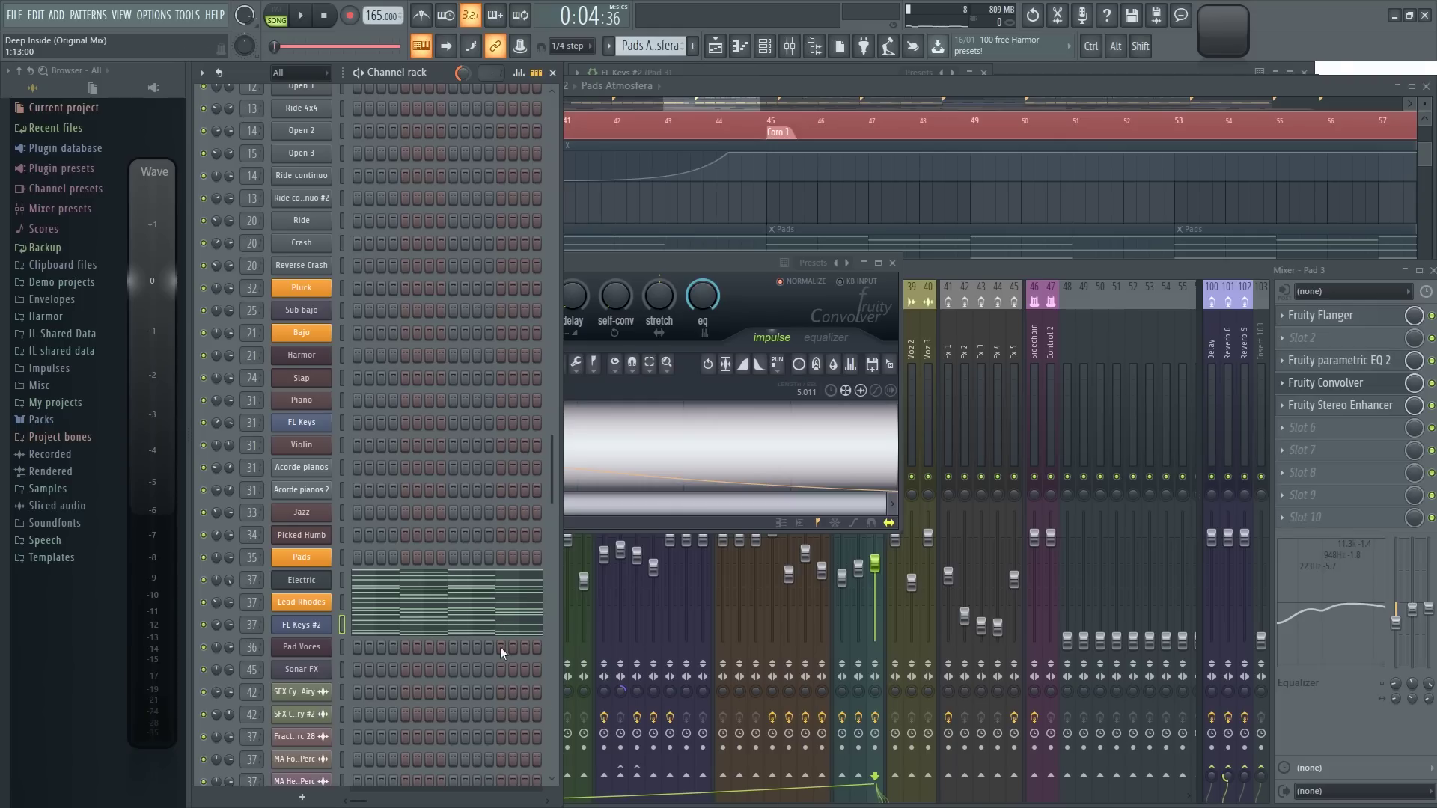
Examine the white noise impulse in Pad 3's Fruity Convolver and start playback
drag(706, 269, 636, 255)
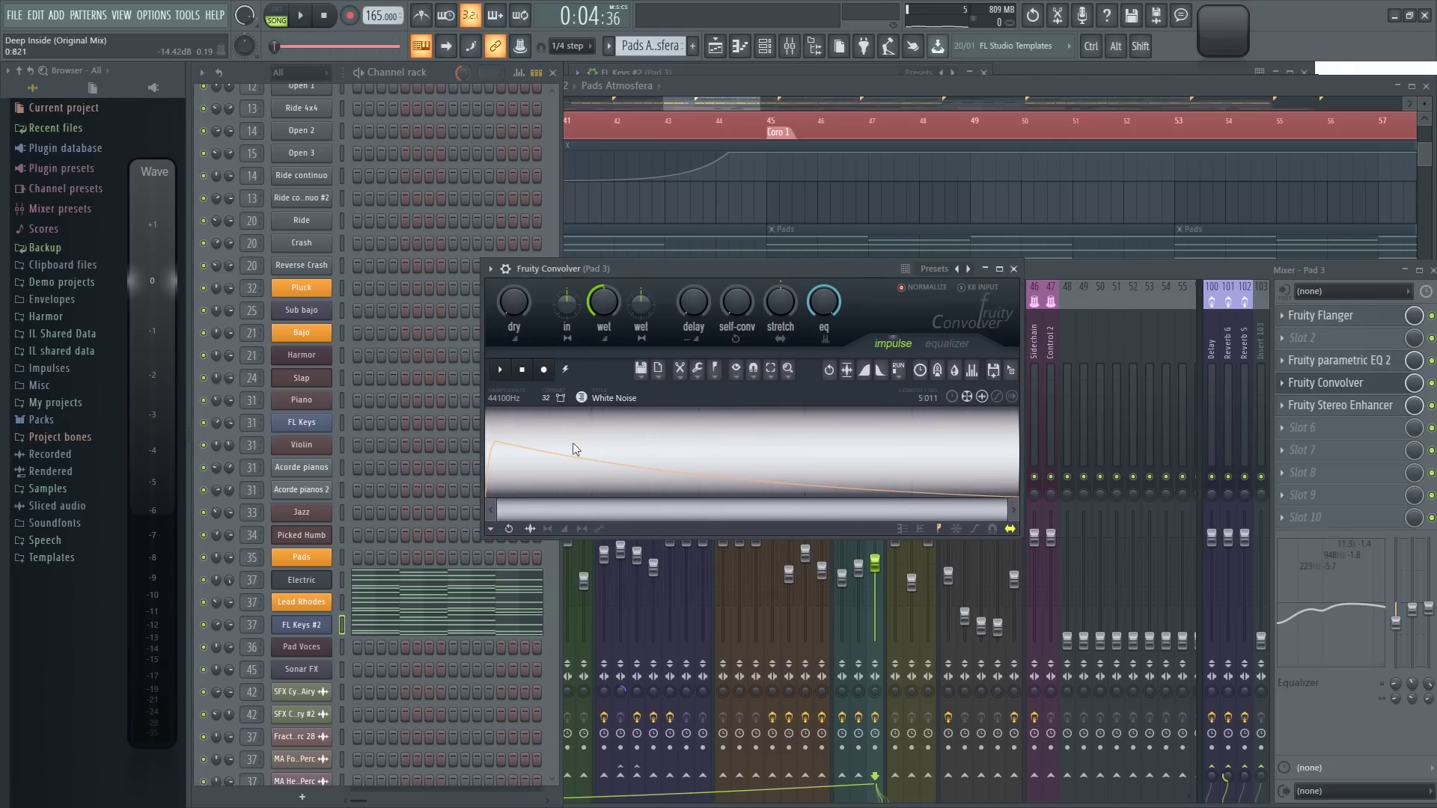
click(303, 18)
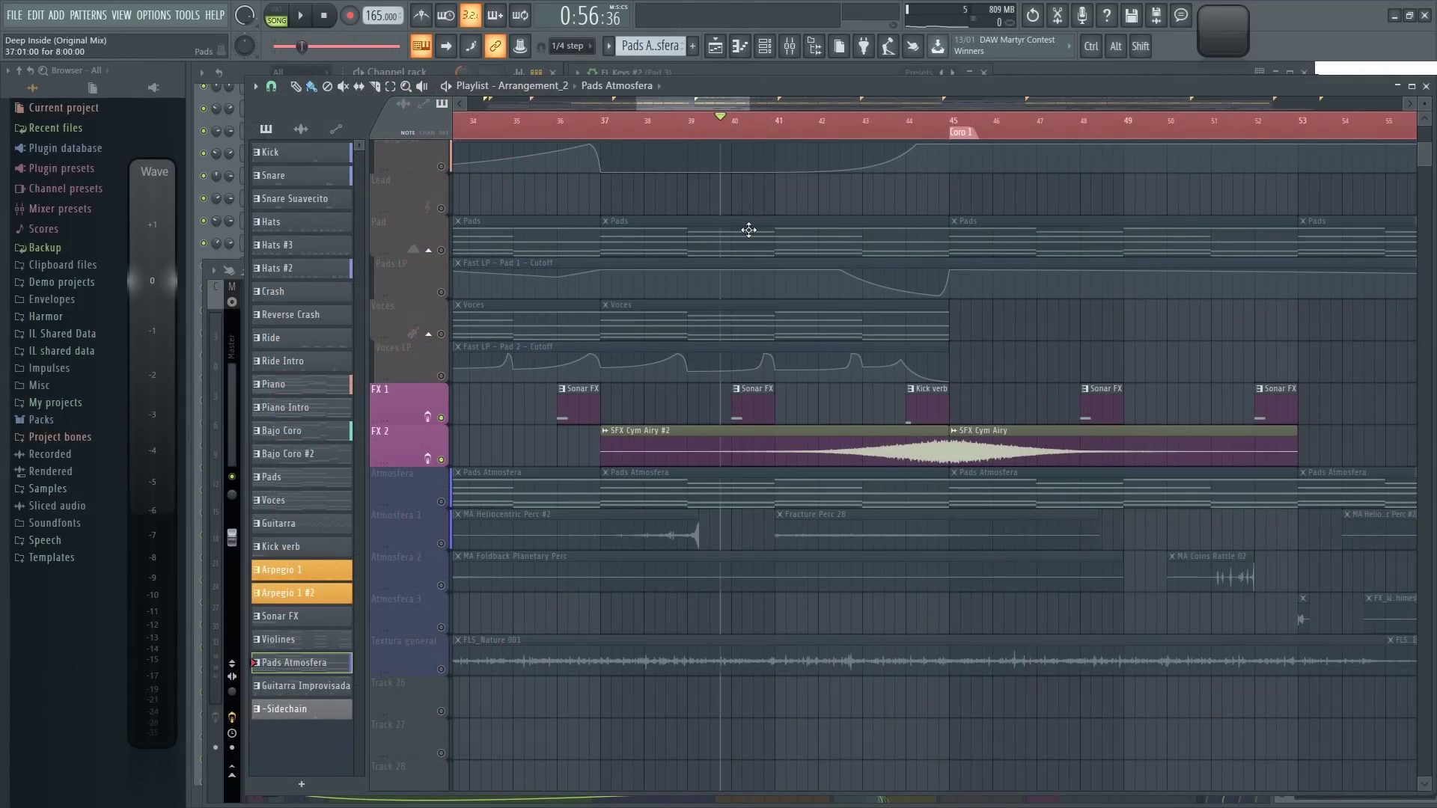
Play the soloed FX 1 and FX 2 tracks through the Coro 1 transition and stop playback
key(space)
drag(859, 410, 676, 392)
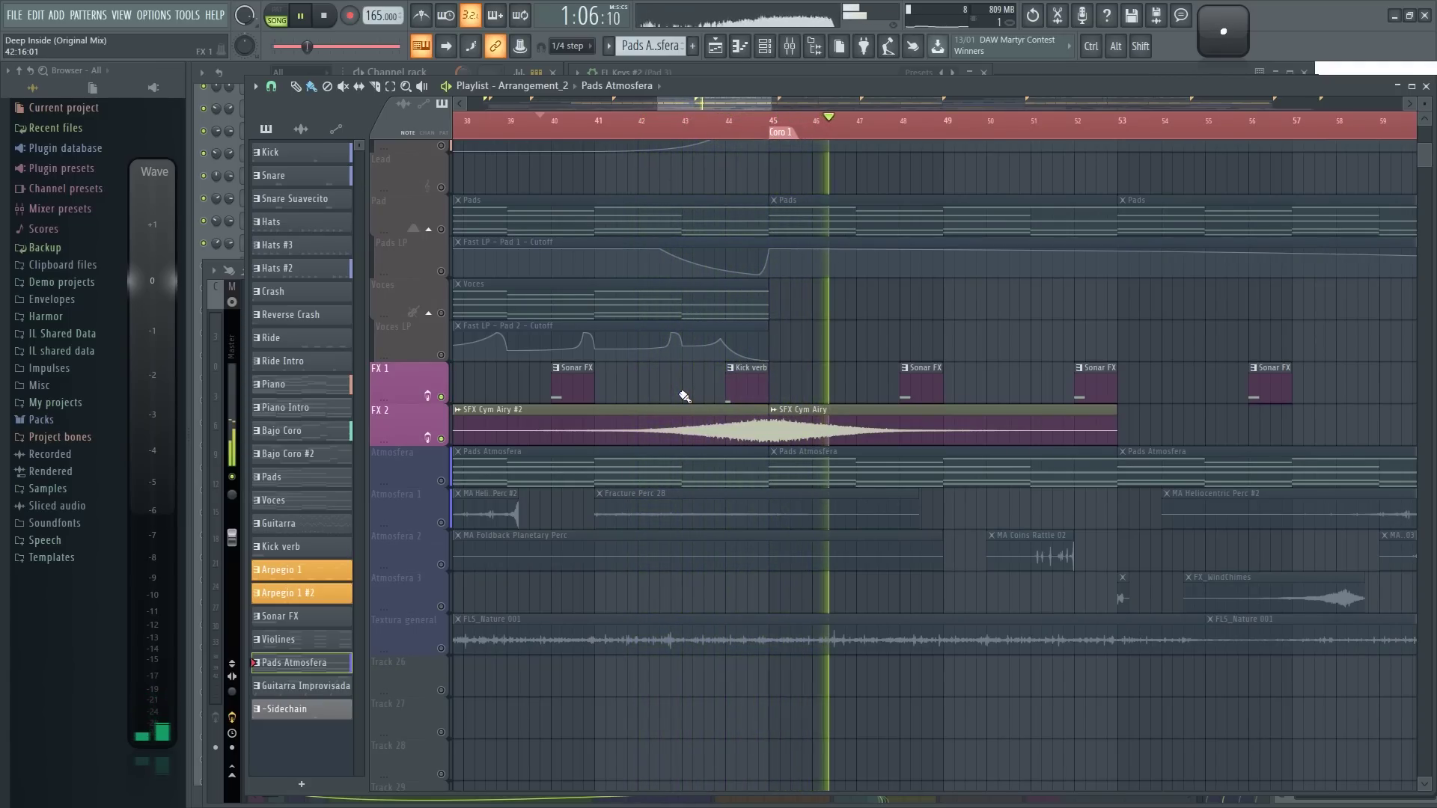
click(332, 23)
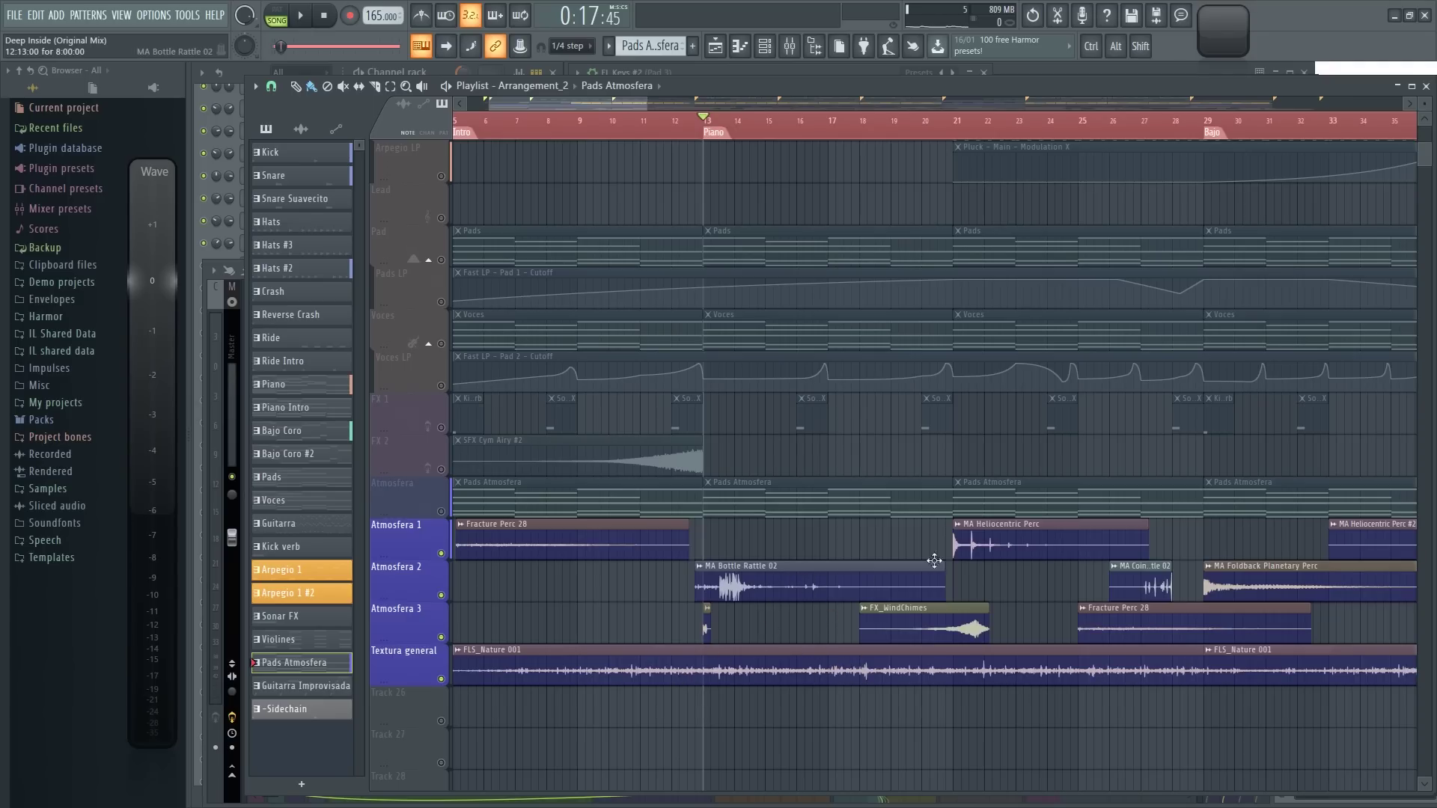
Show the mixer with the Fruity Convolver effect of the Pad 3 track
key(F9)
click(1324, 384)
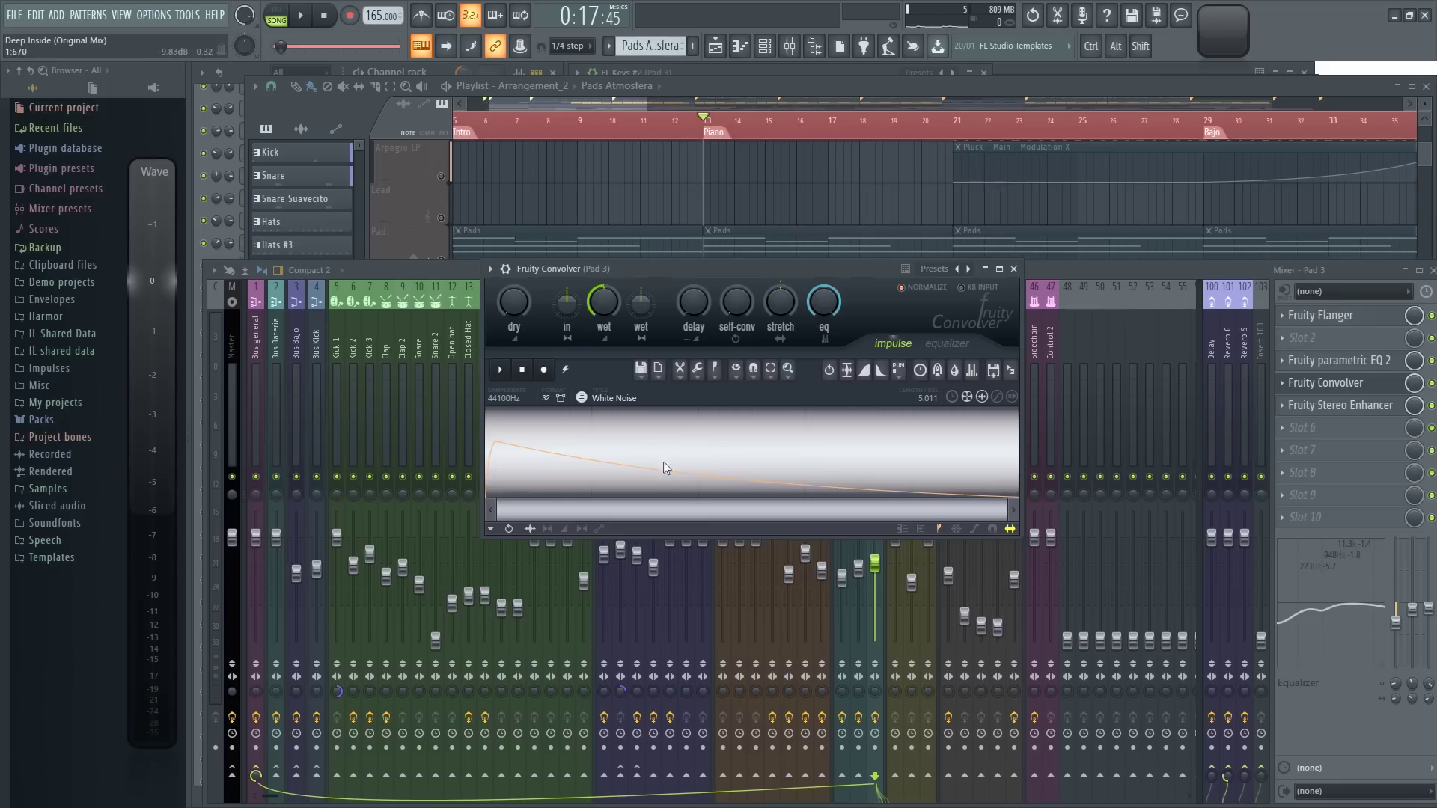
Play the Atmosfera 1, 2 and 3 and Textura general tracks from the Piano marker to about bar 28, and stop playback
click(303, 16)
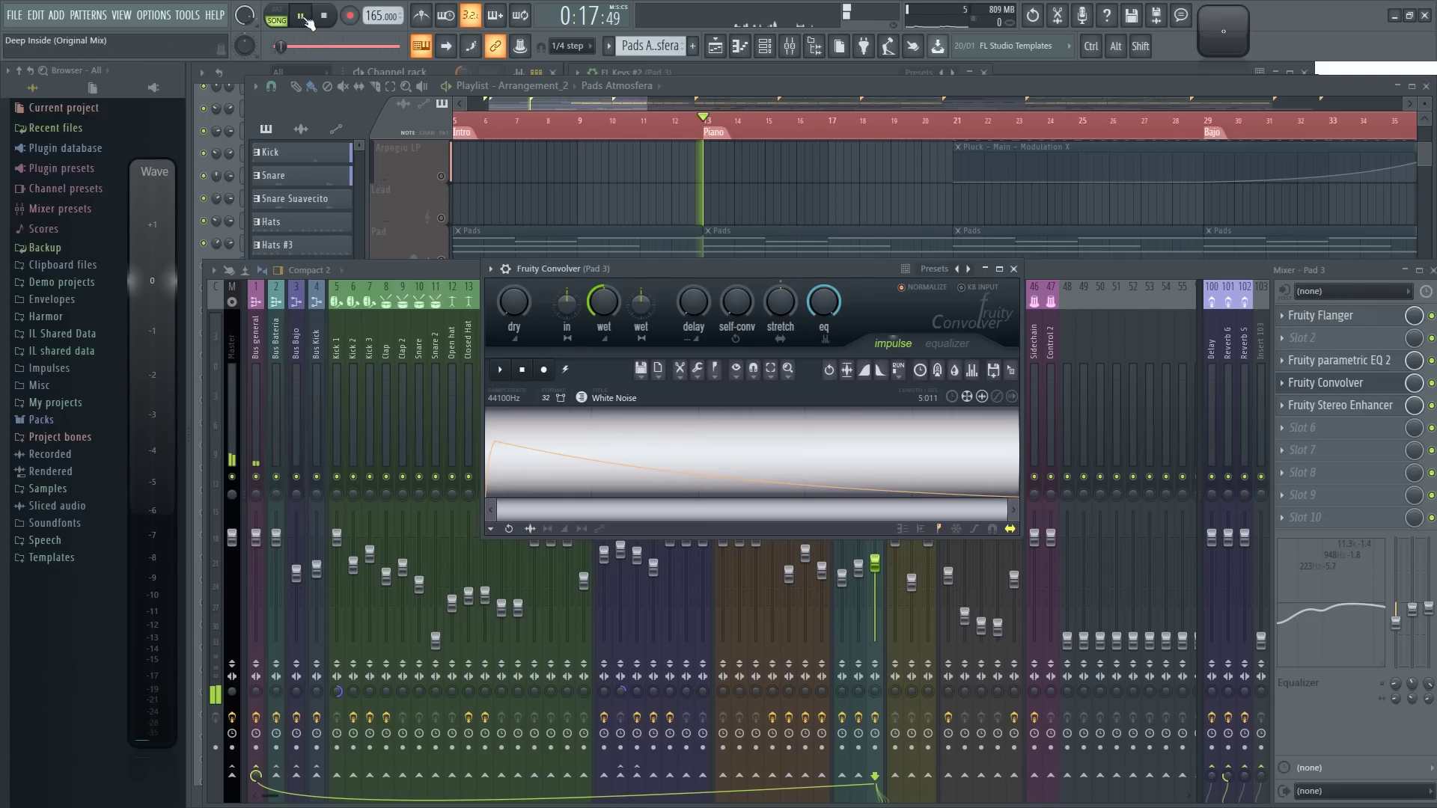
click(798, 164)
scroll(841, 247, down, 1)
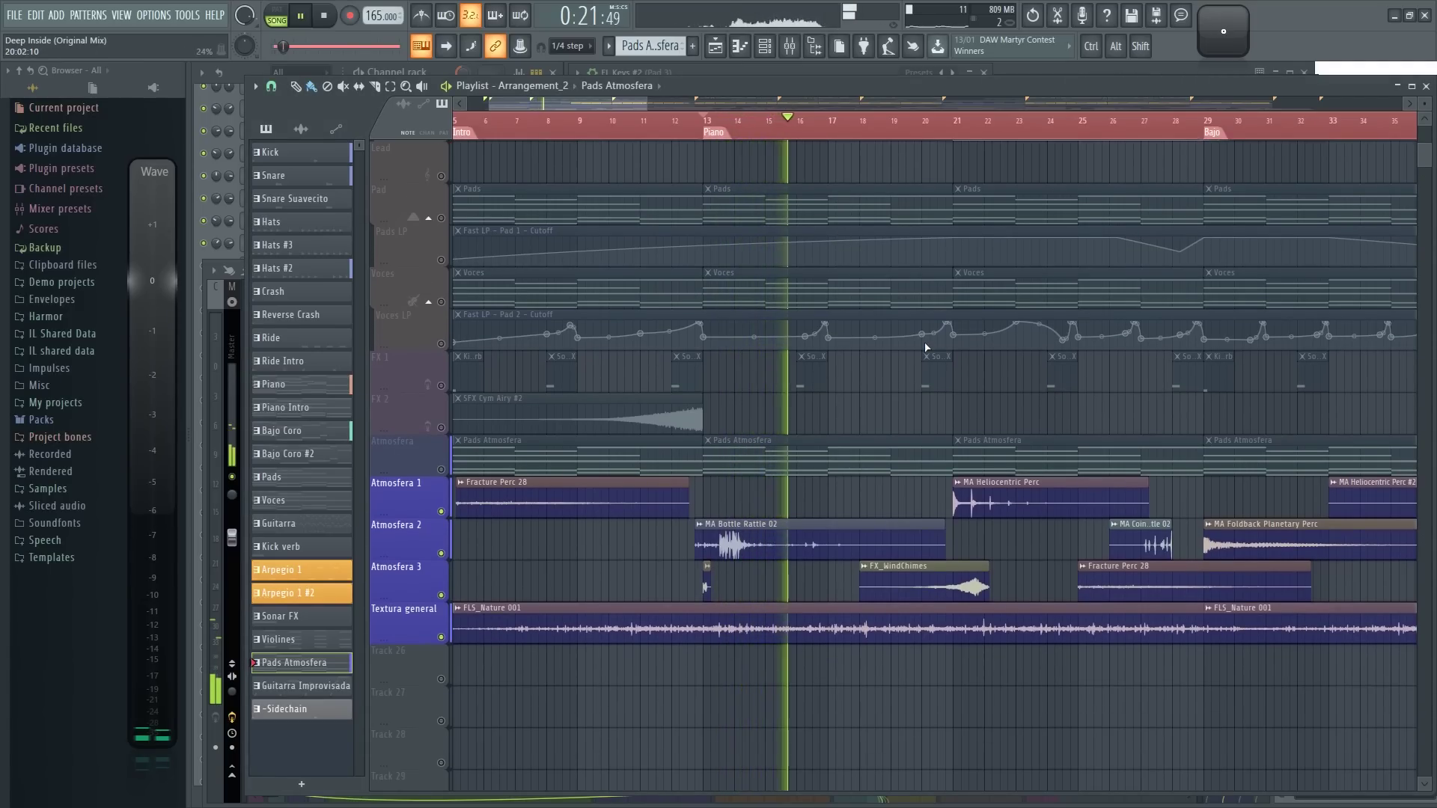
drag(1024, 553, 771, 502)
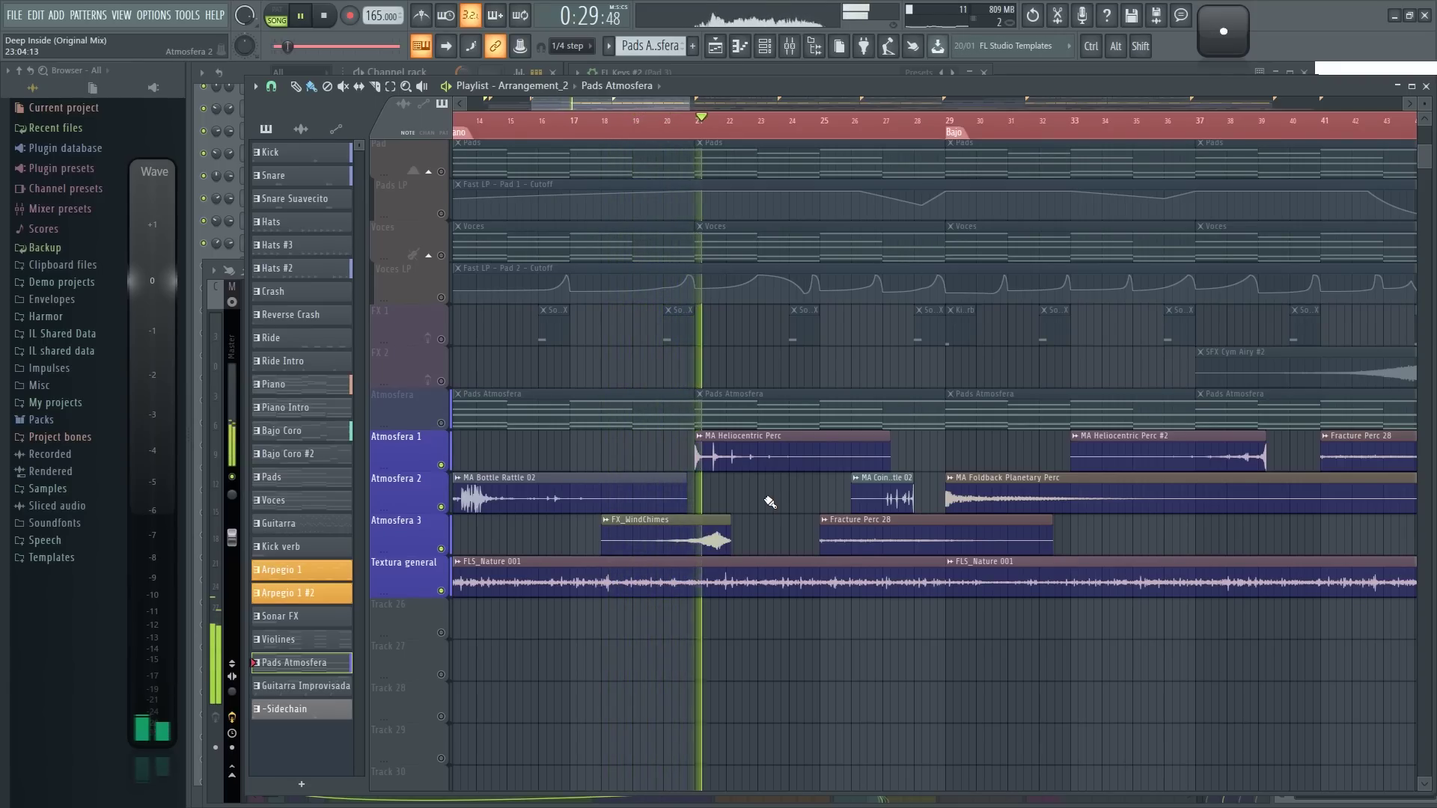
drag(828, 494, 639, 504)
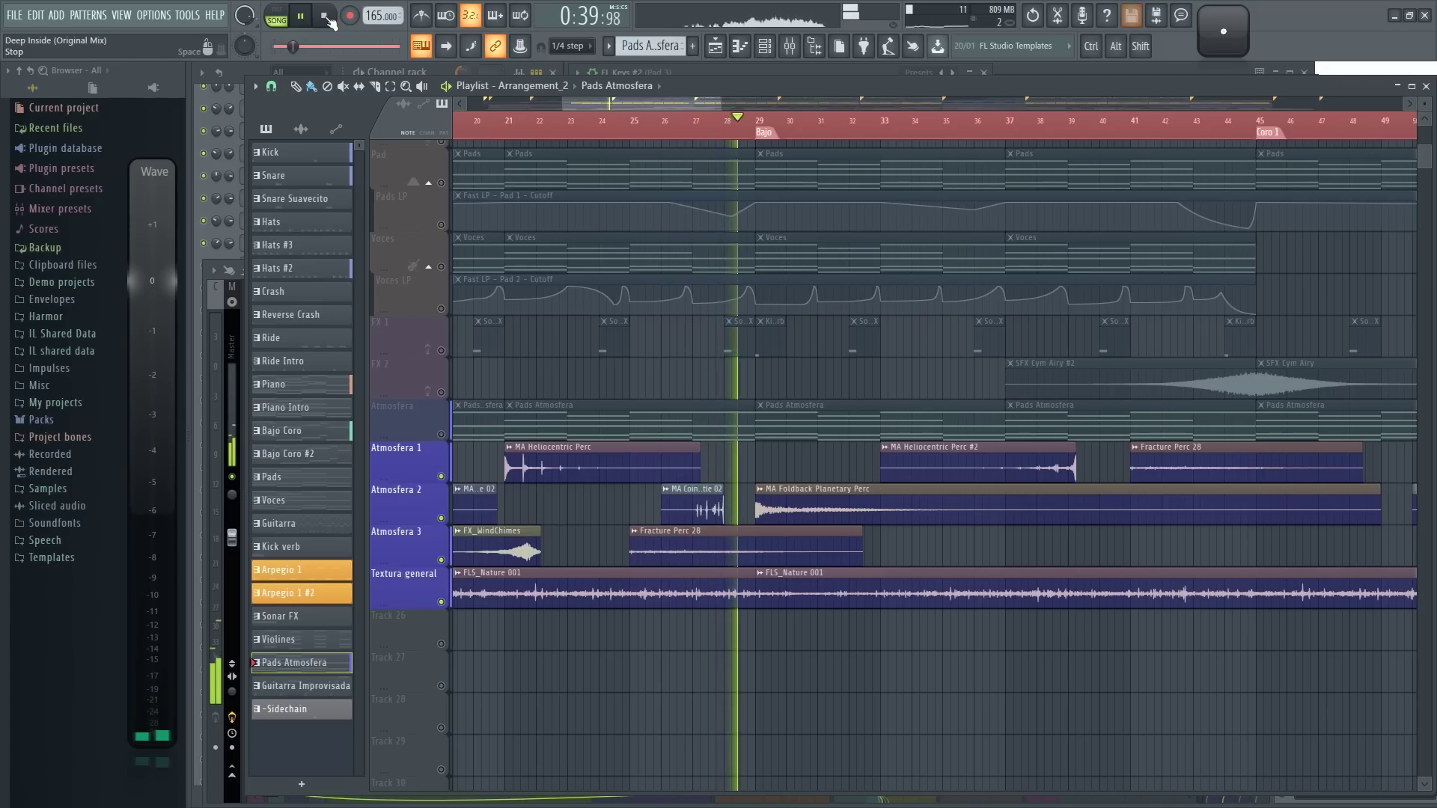
click(327, 17)
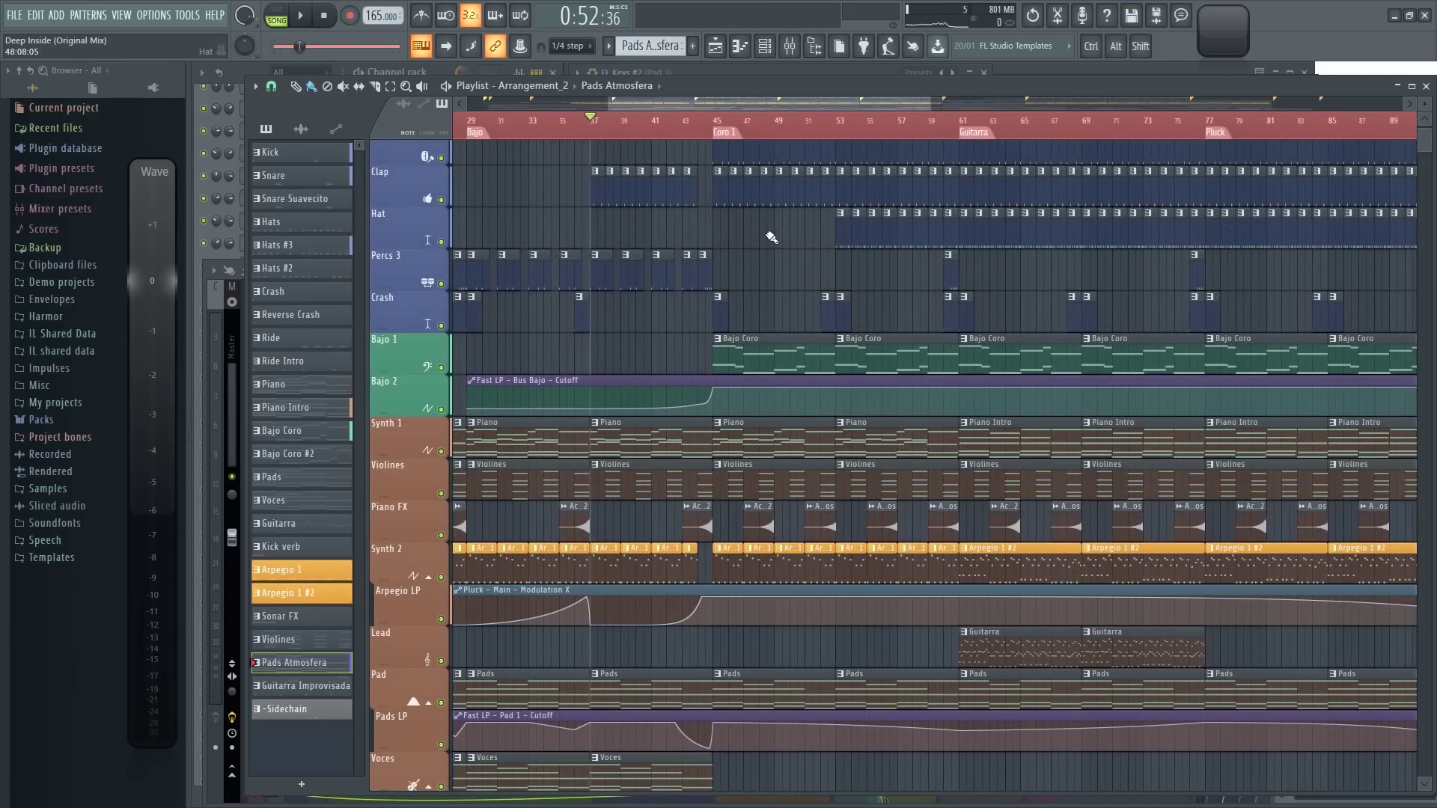
Play the full arrangement from bar 37 and examine the tracks building up to the Coro 1 marker
key(space)
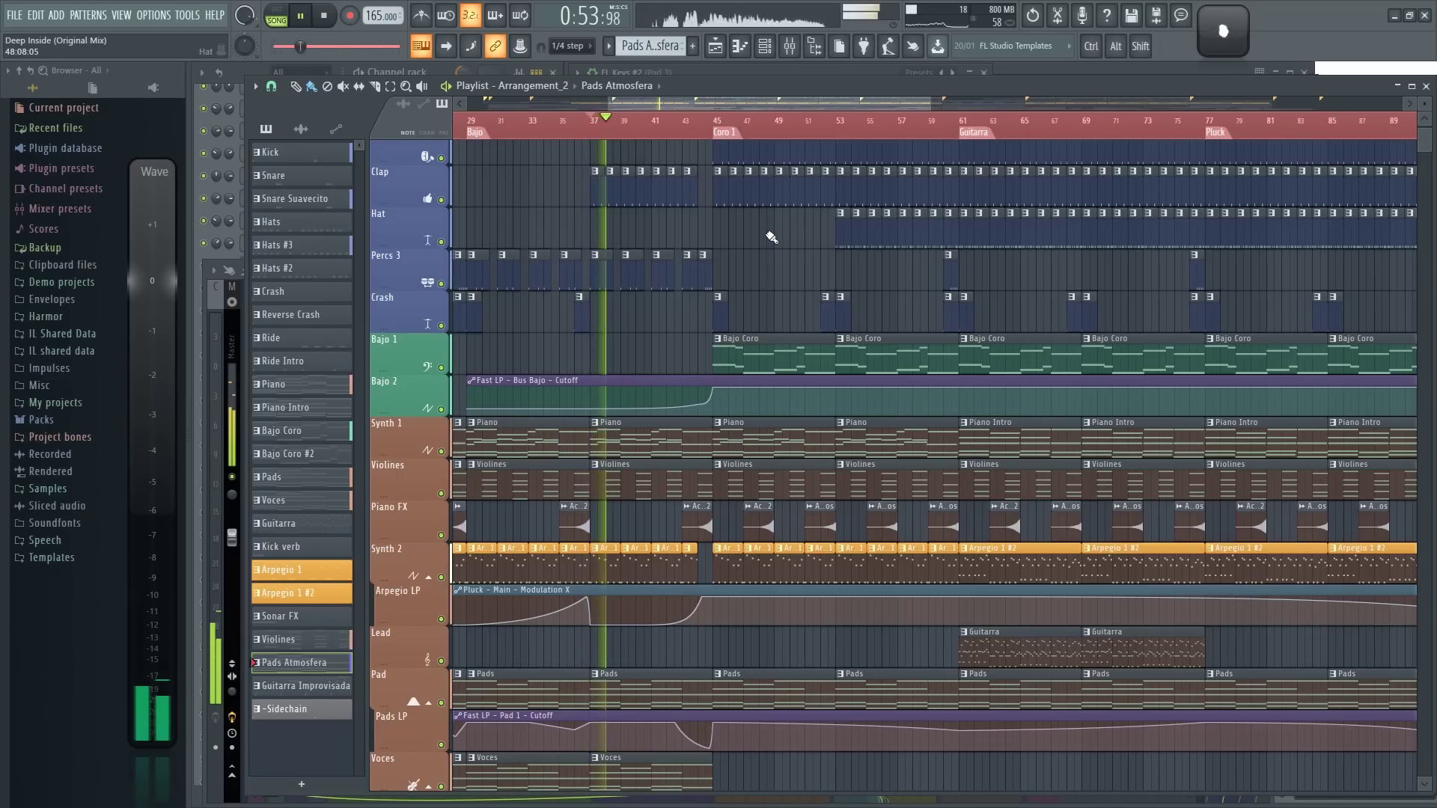
scroll(654, 225, down, 4)
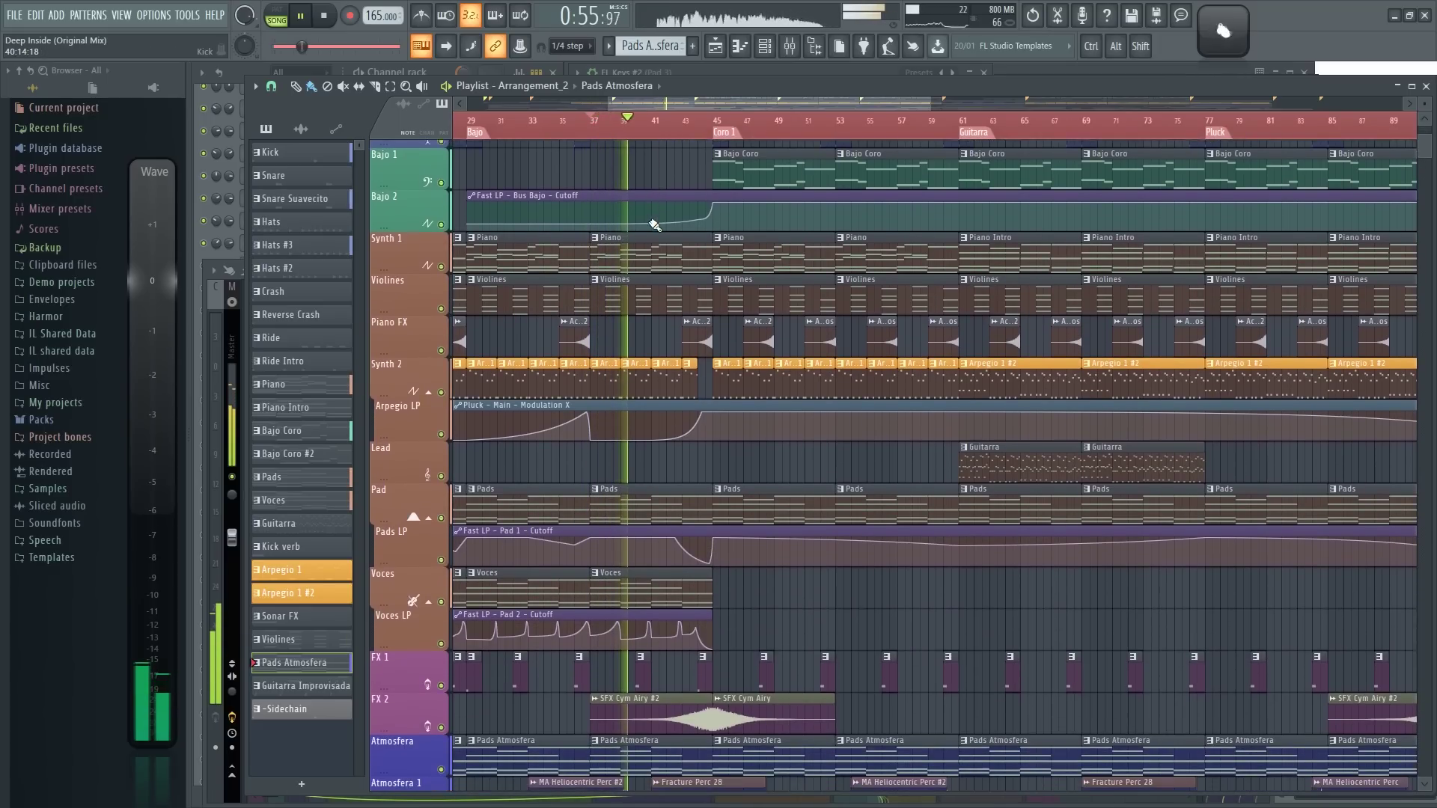
scroll(654, 225, down, 6)
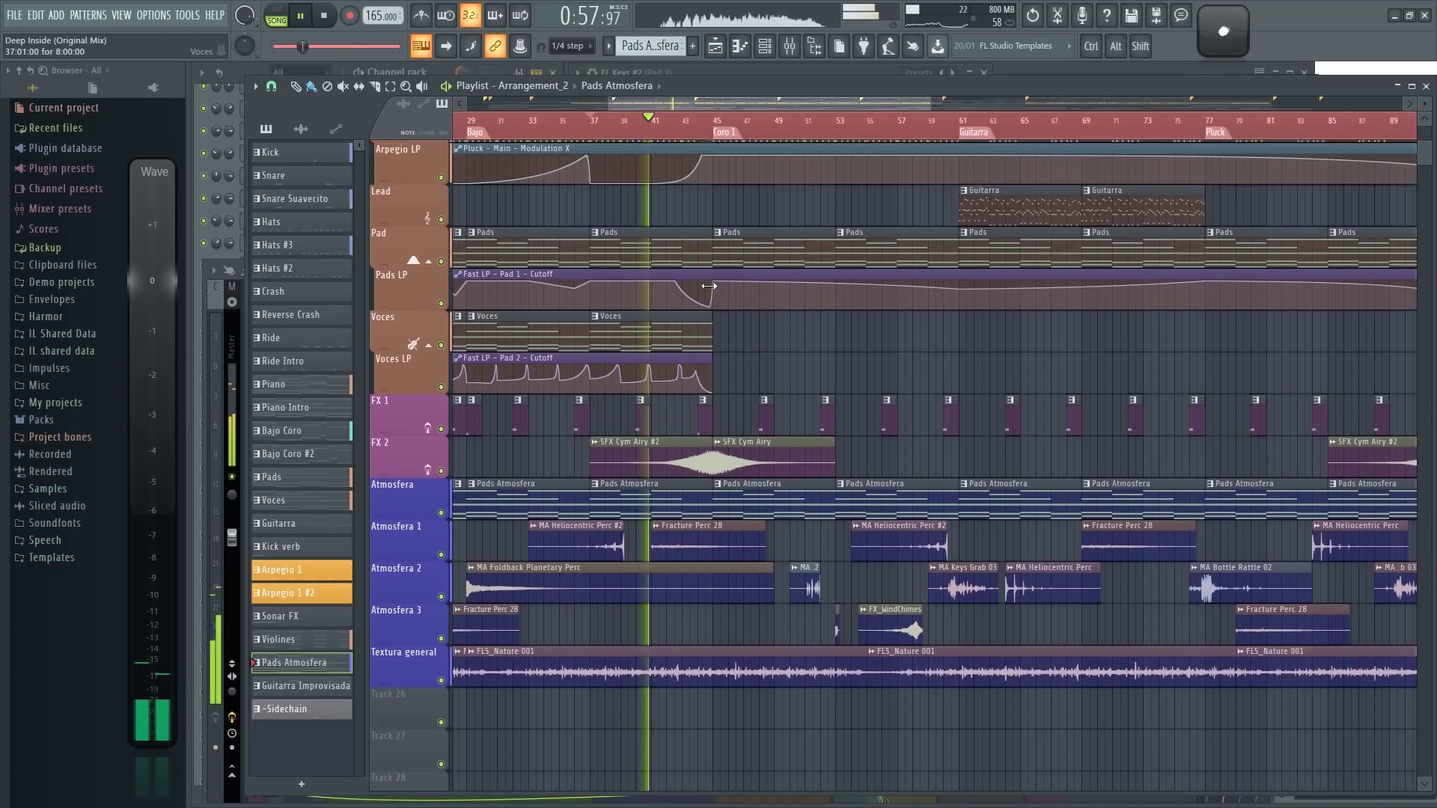
scroll(709, 285, up, 10)
ctrl+scroll(709, 286, up, 3)
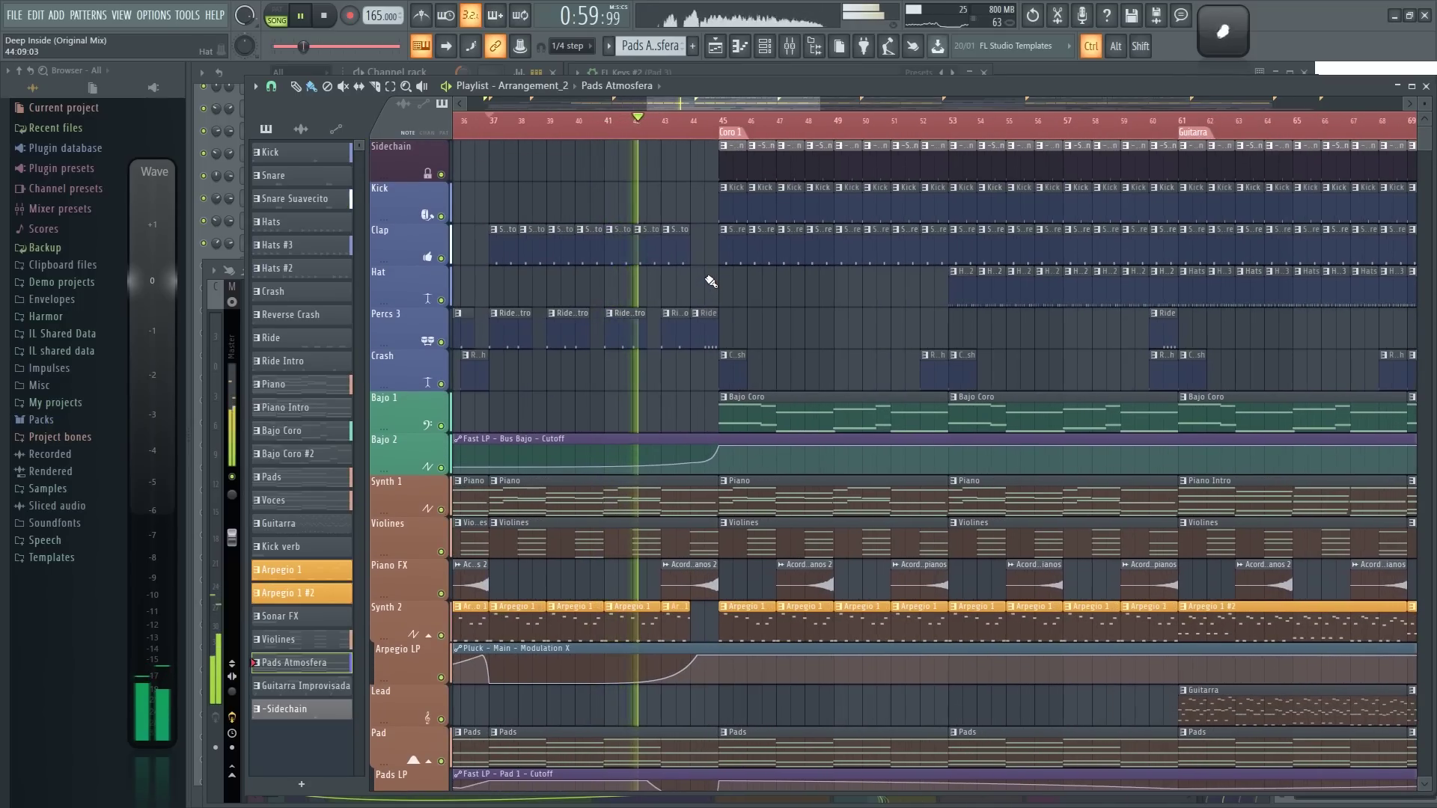
ctrl+scroll(711, 281, up, 3)
scroll(703, 269, down, 4)
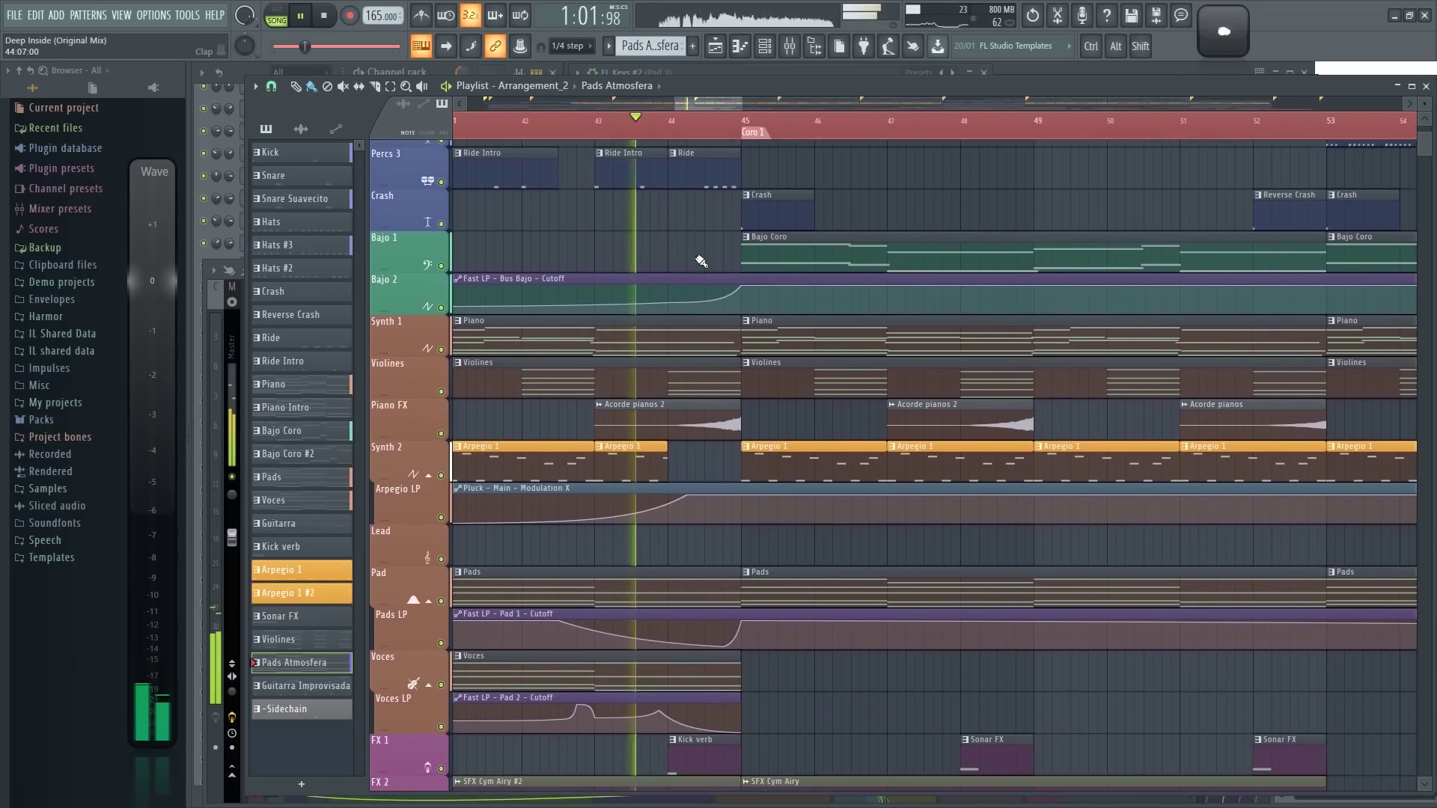
scroll(701, 261, down, 3)
scroll(902, 346, down, 1)
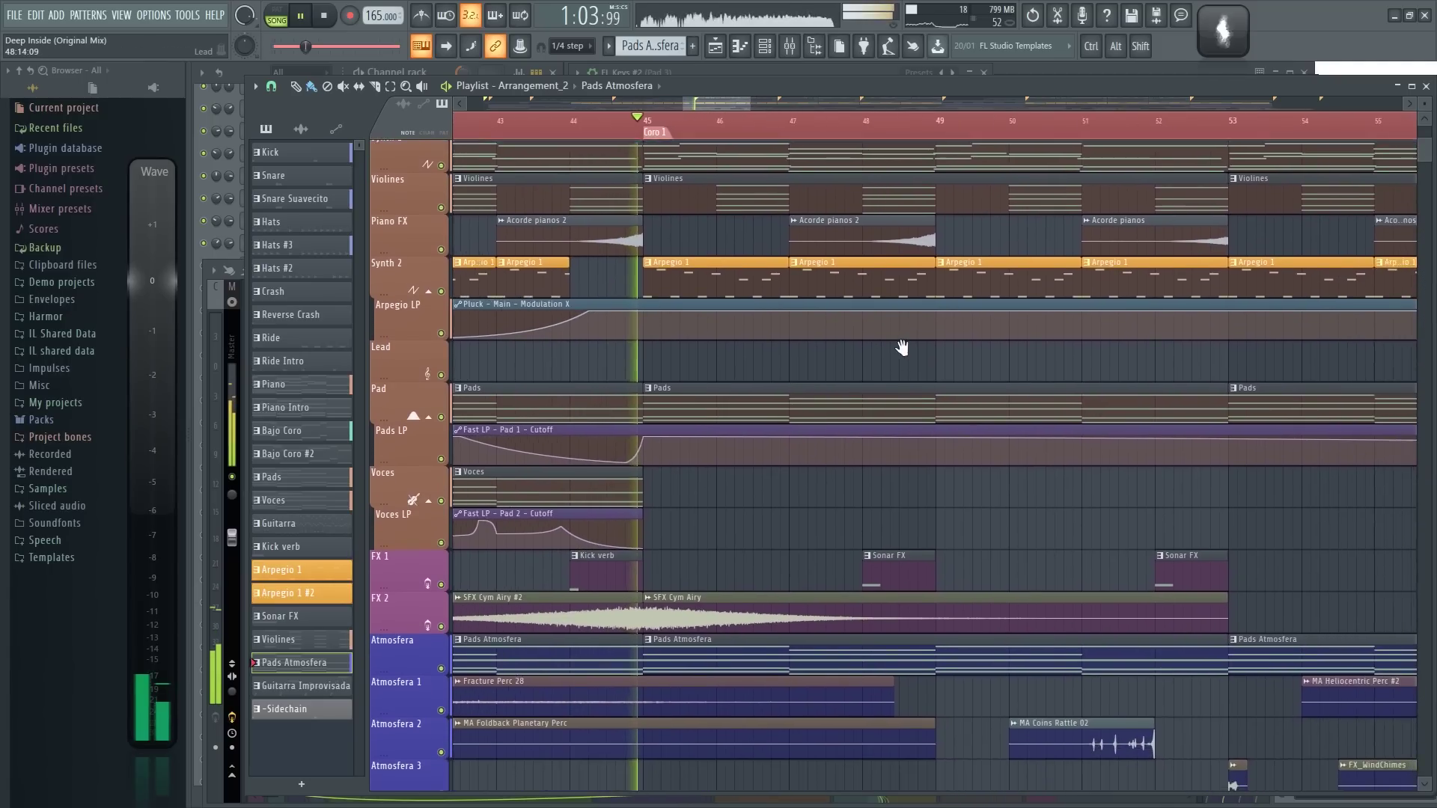
Examine the drum, bass and synth tracks of the Coro 1 section while the full arrangement plays
scroll(874, 373, up, 8)
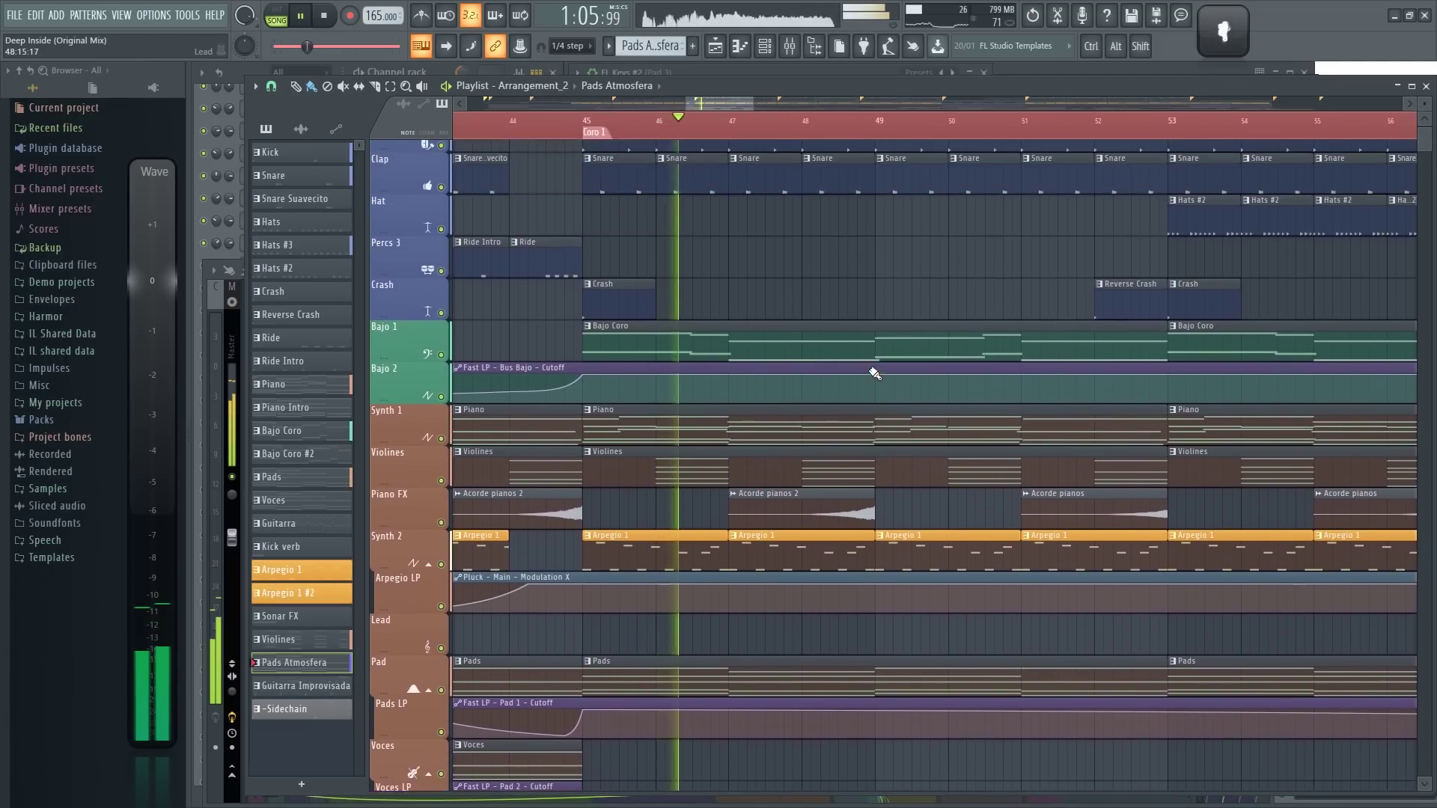
drag(972, 320, 799, 330)
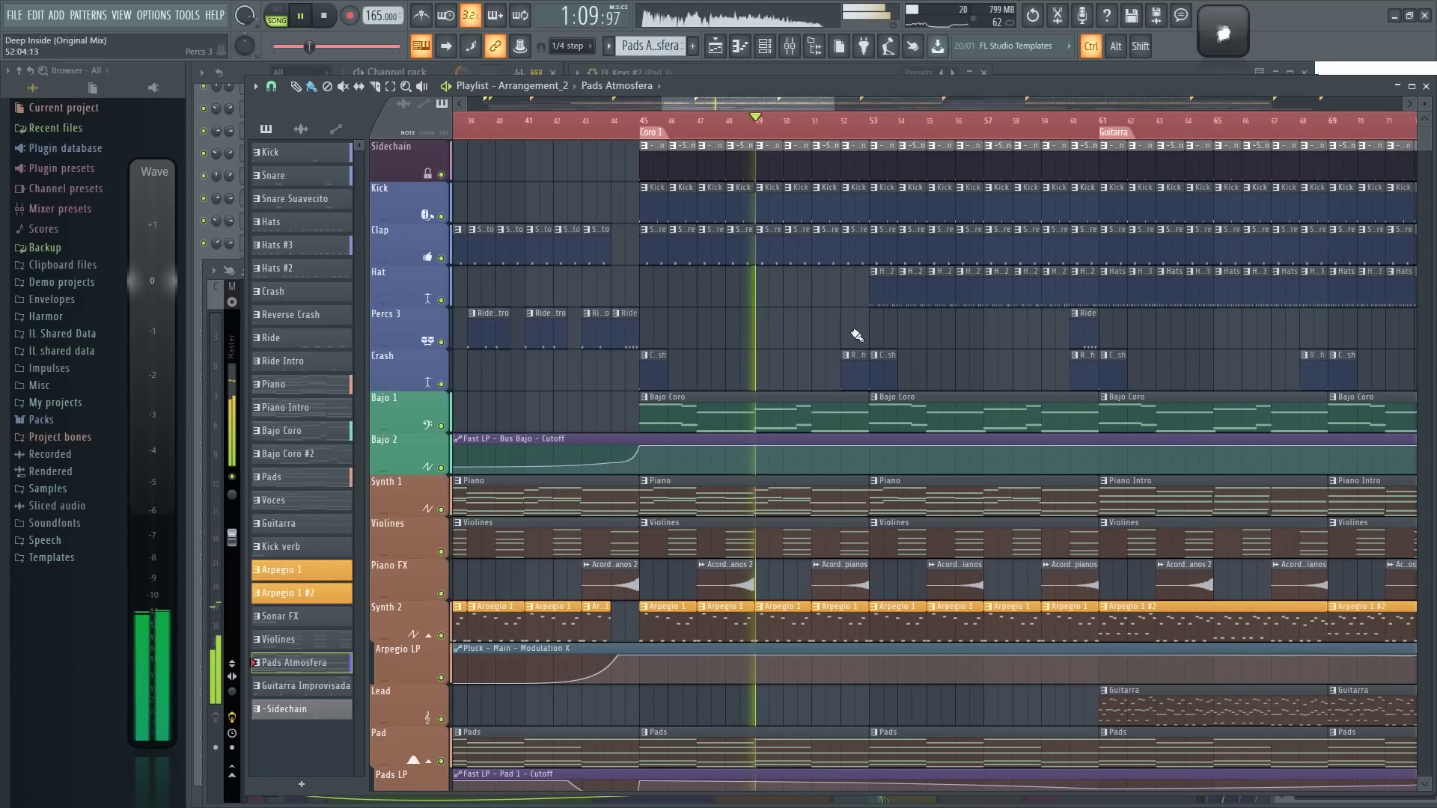
drag(995, 338, 830, 363)
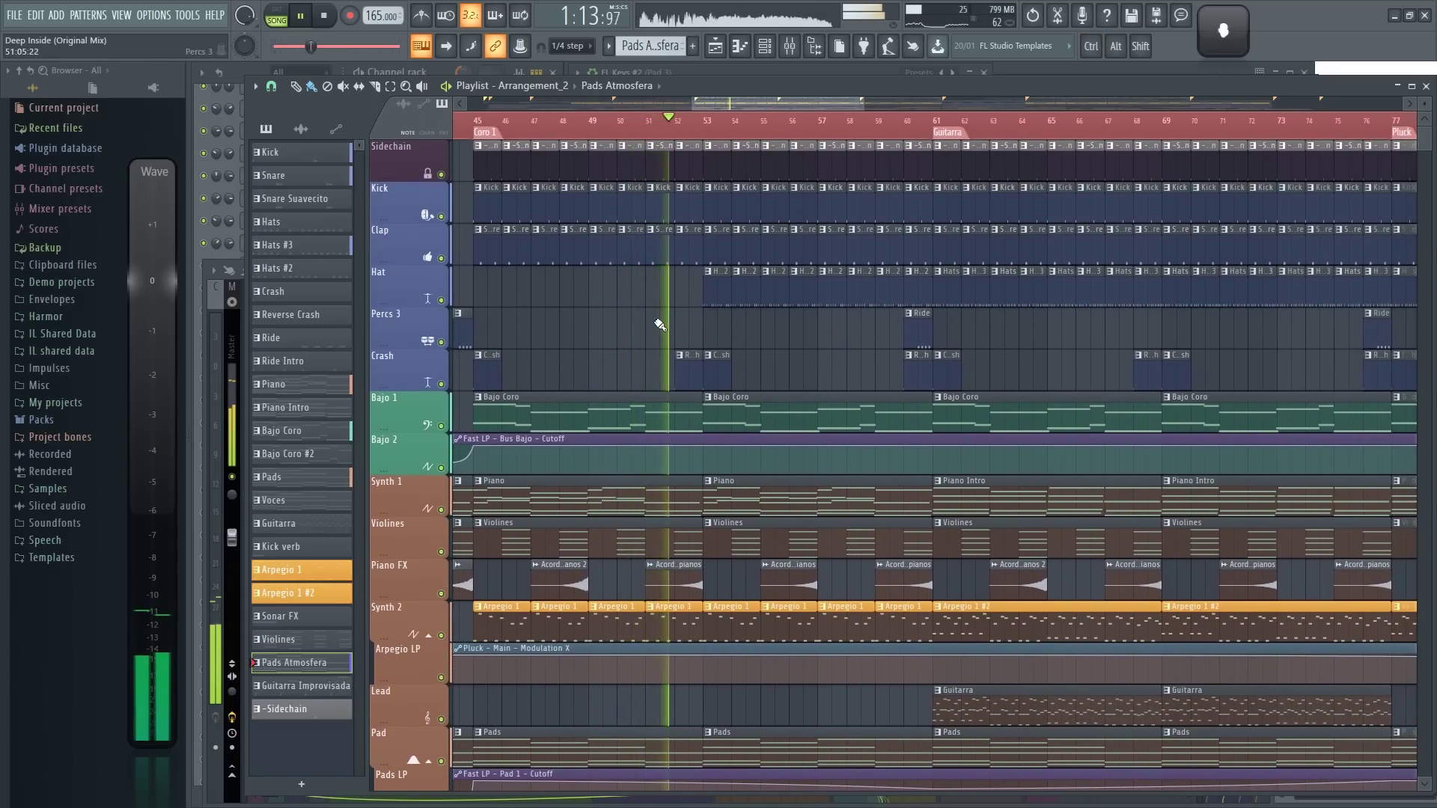
Jump playback to the Guitarra marker and examine that section's tracks up to the Pluck marker
click(946, 129)
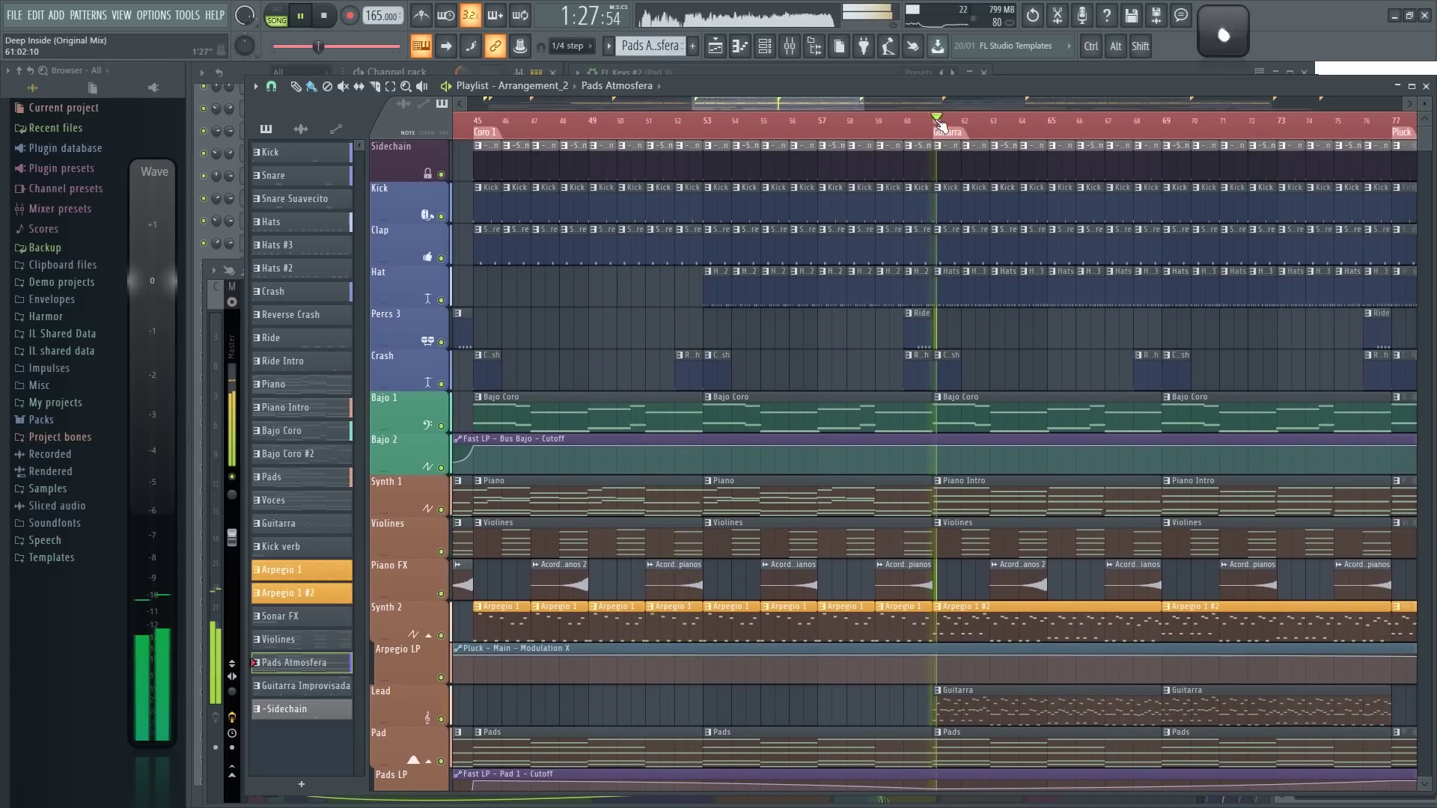
drag(1100, 324, 828, 342)
scroll(827, 341, down, 2)
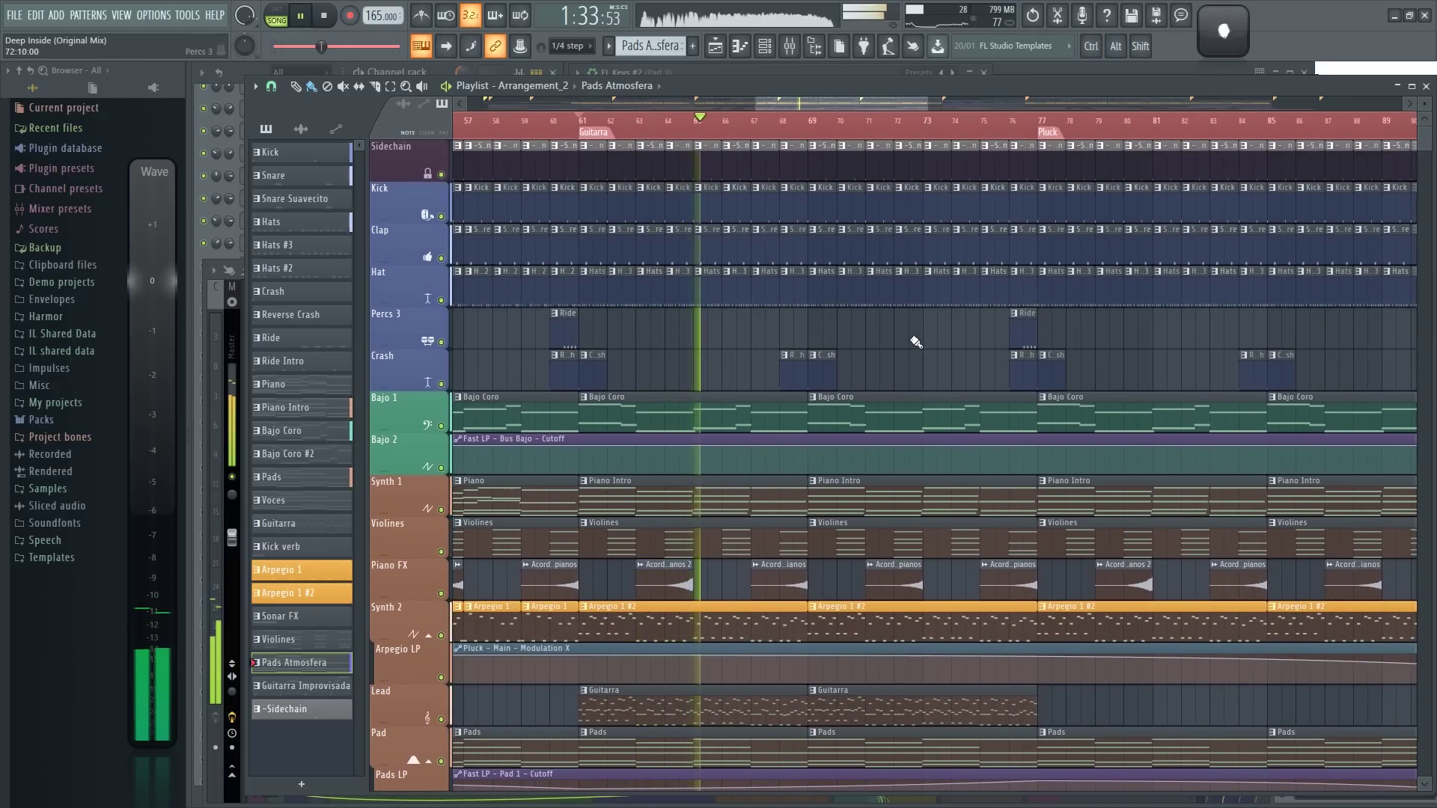
scroll(916, 332, up, 3)
scroll(916, 332, down, 2)
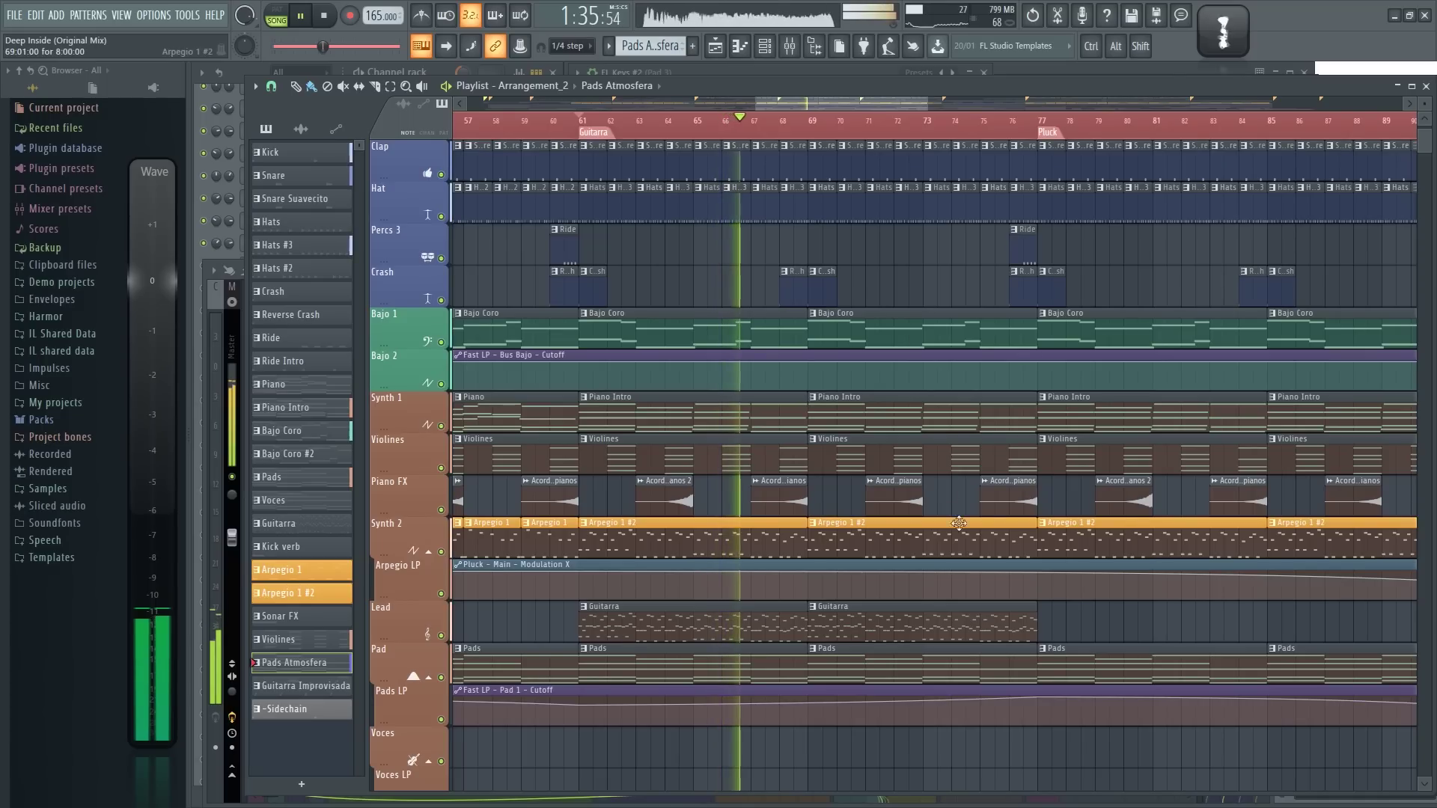
Mute the second Guitarra clip on the Lead track, listen on into the Pluck section and stop playback
alt+right_click(1035, 622)
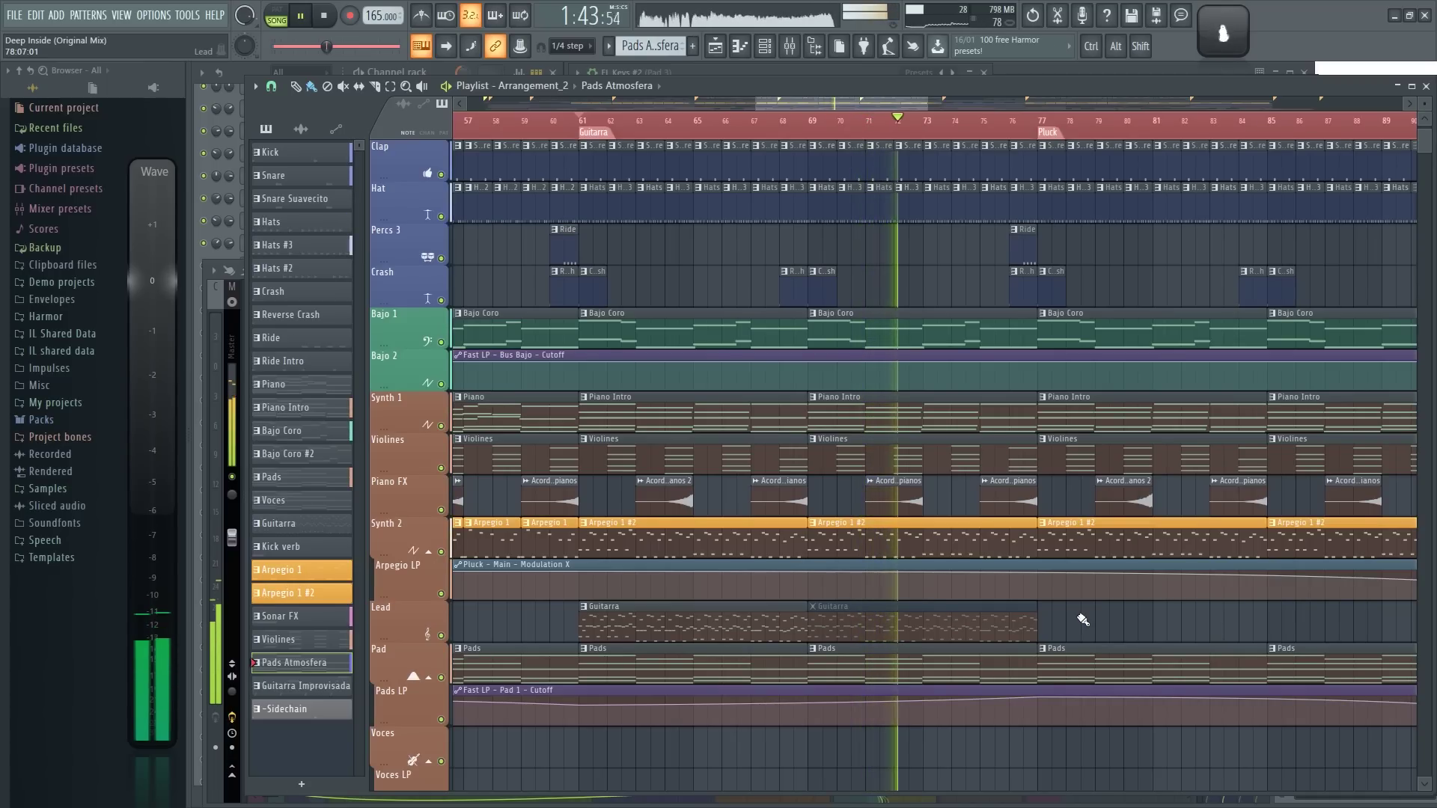
drag(1085, 618, 1011, 610)
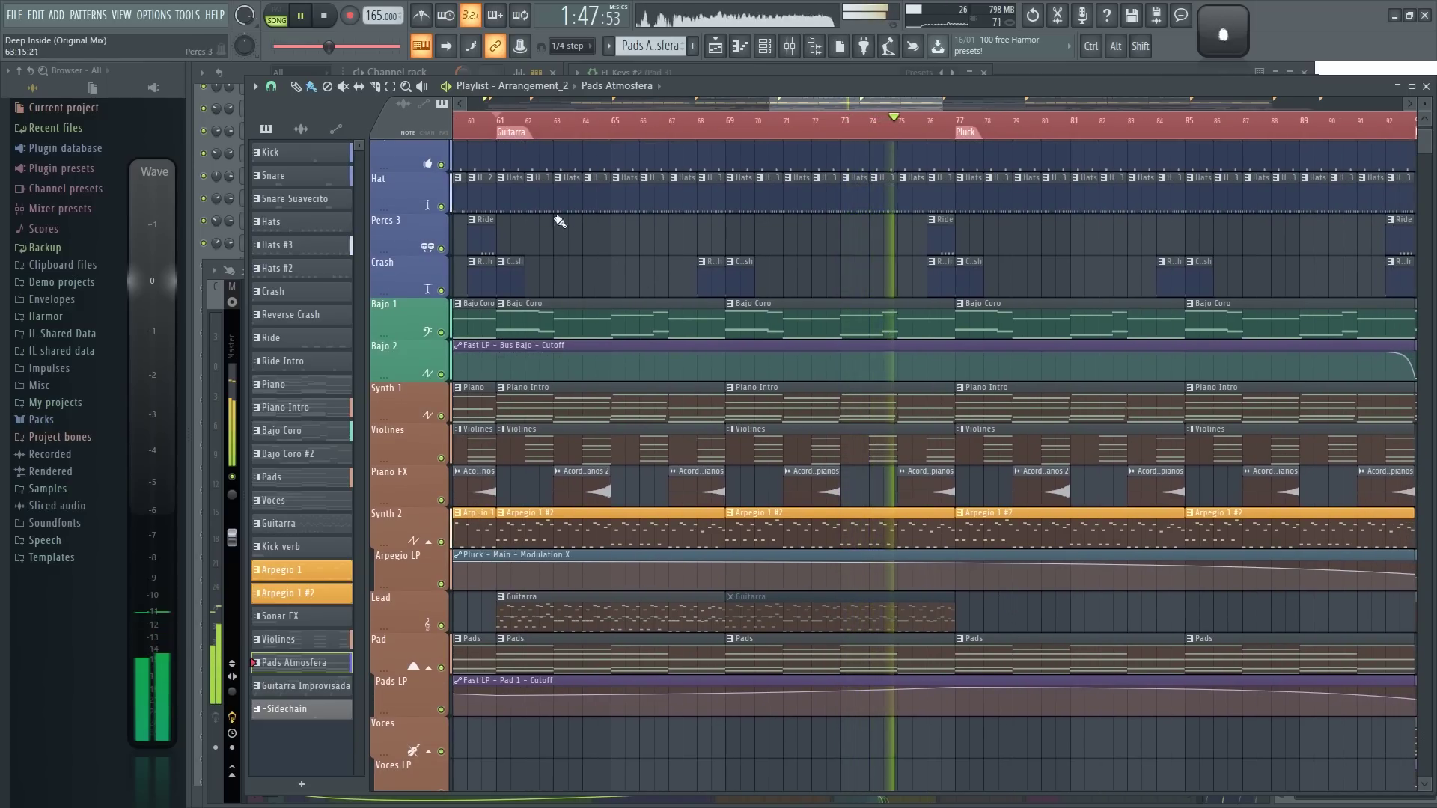
click(331, 18)
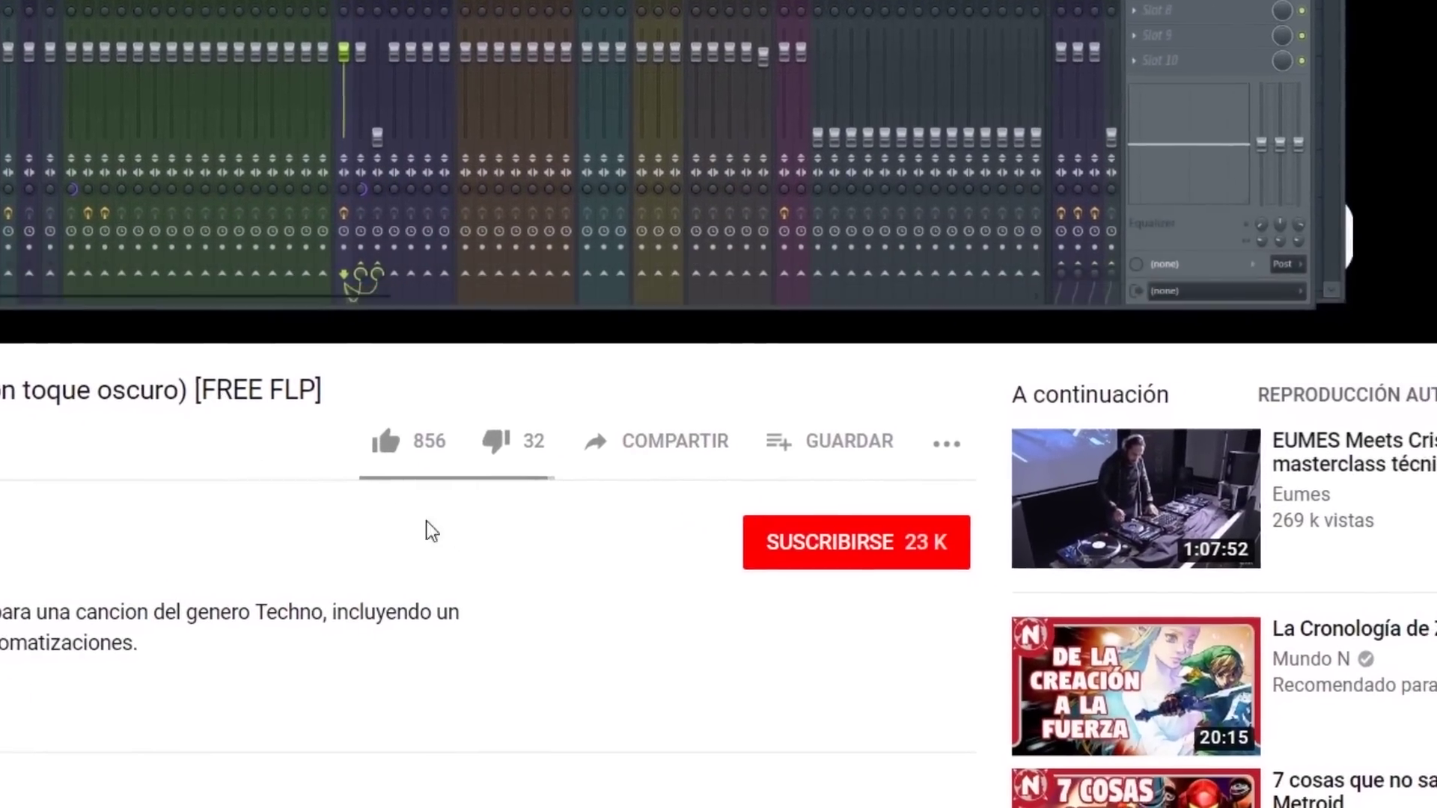
Switch to the YouTube video page and subscribe to the channel
click(875, 558)
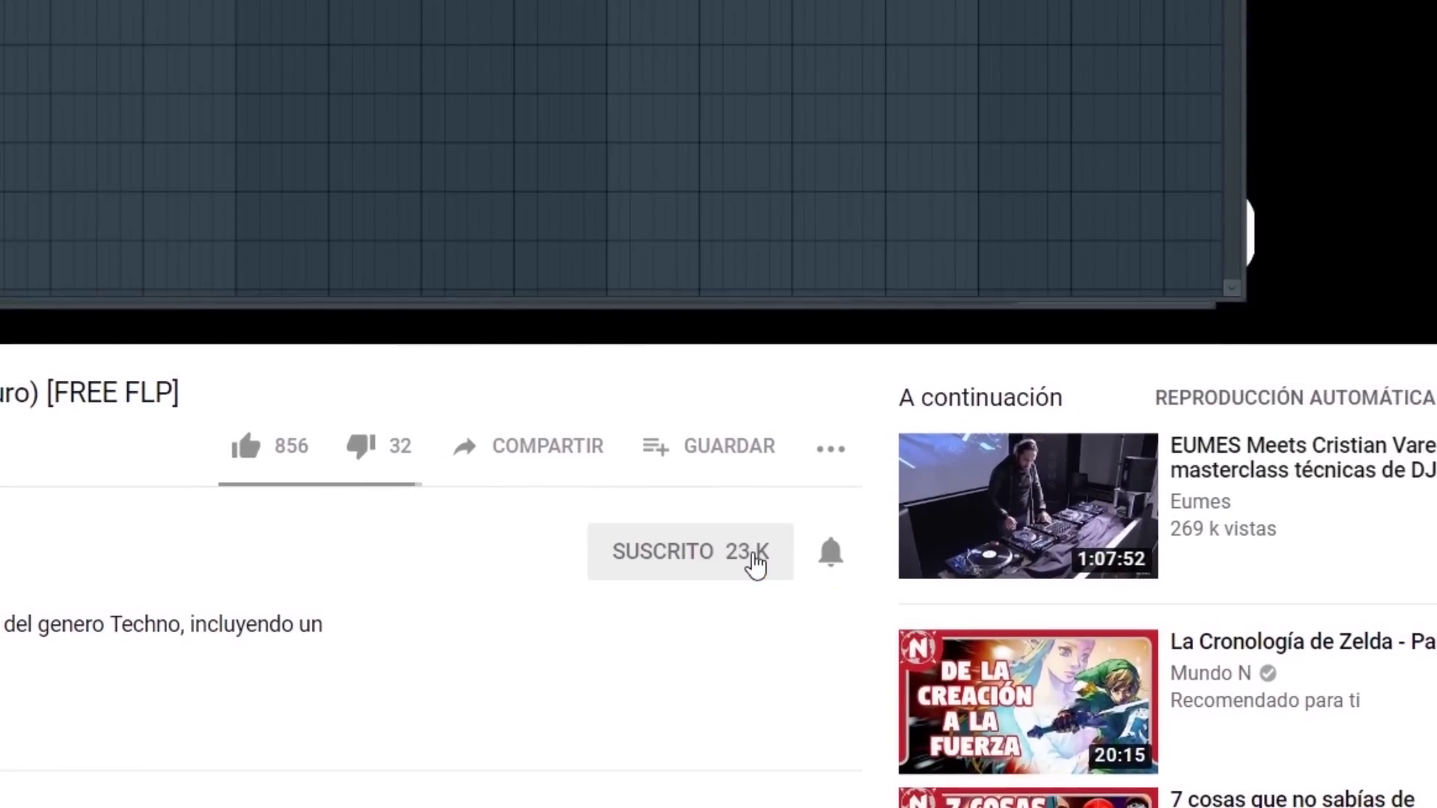